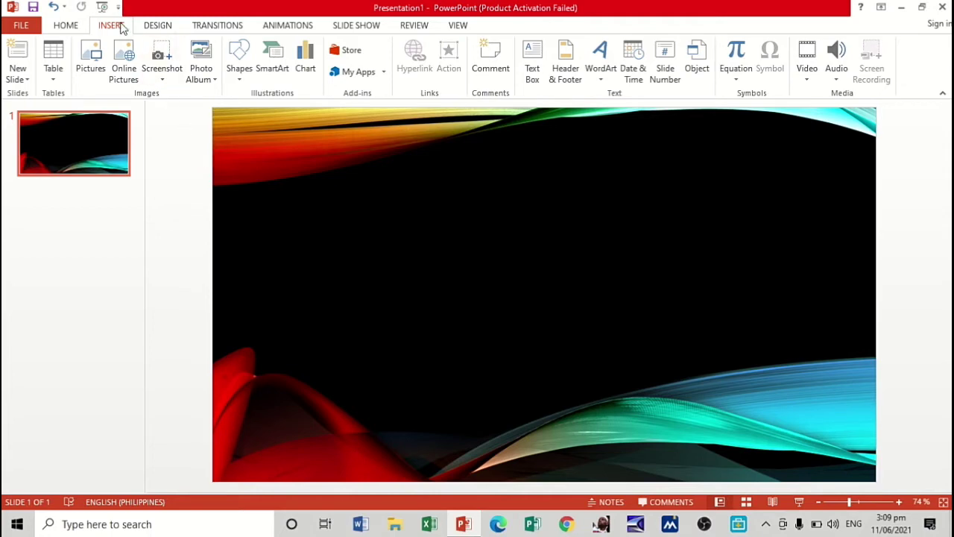
Step: Draw a red rectangle across the slide top and type KEVIN'S ACADEMY PHILIPPINES in it
left_click(238, 75)
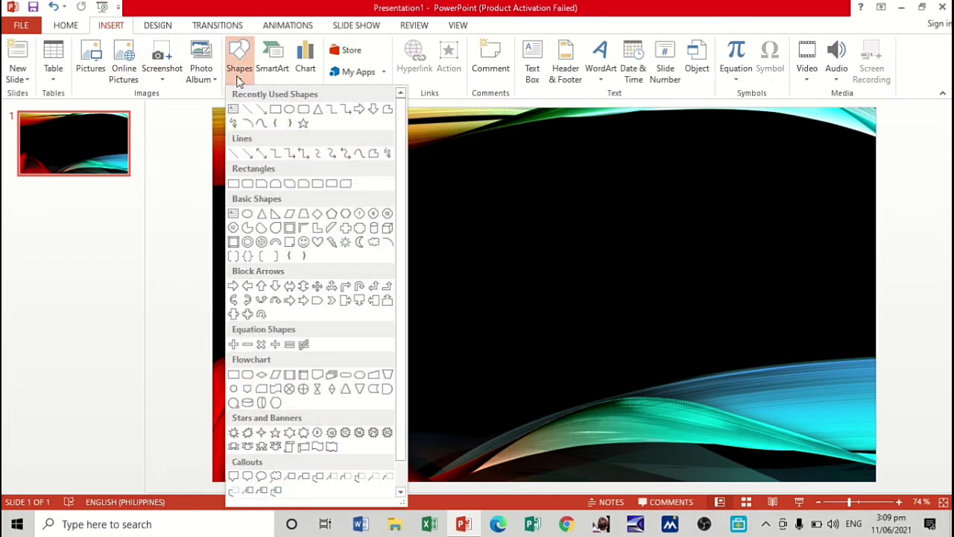
left_click(274, 110)
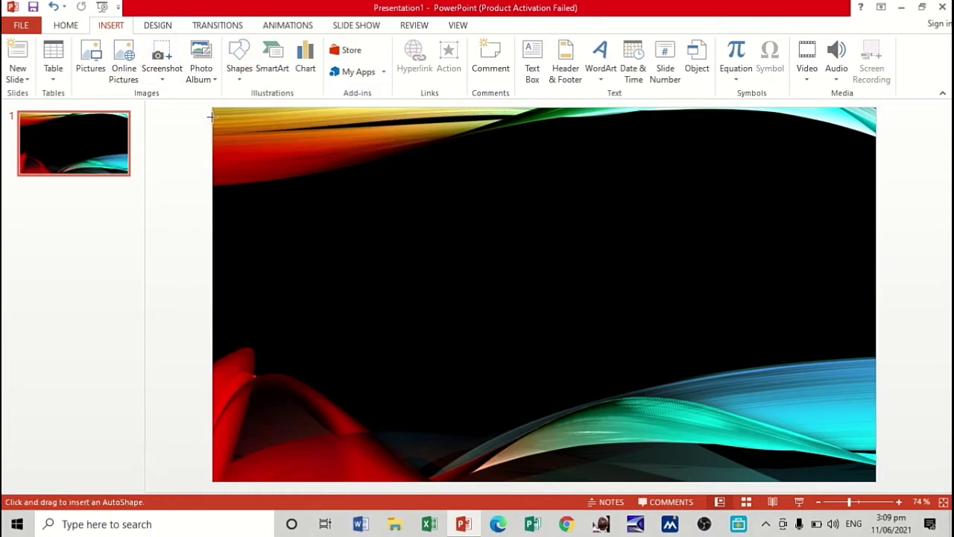
left_click_drag(211, 115, 859, 153)
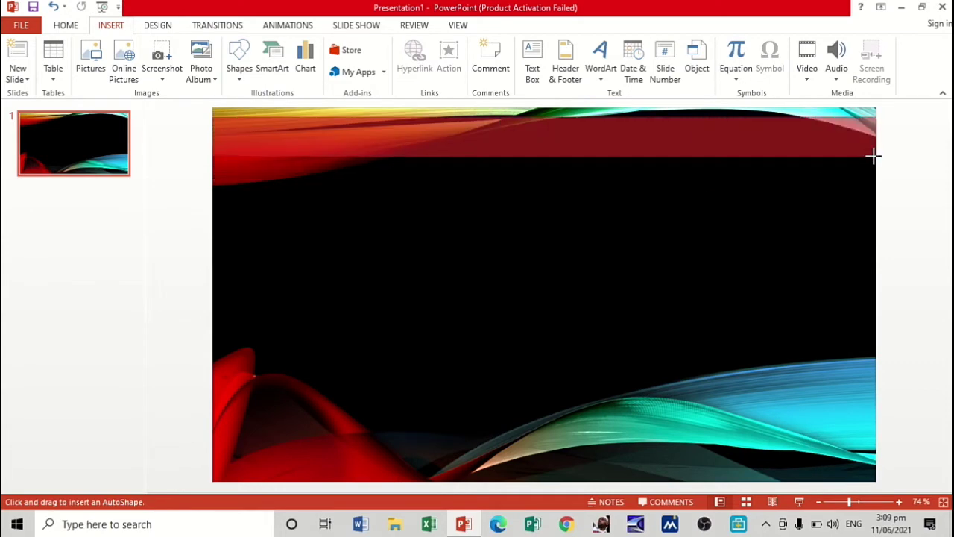
left_click_drag(874, 159, 876, 160)
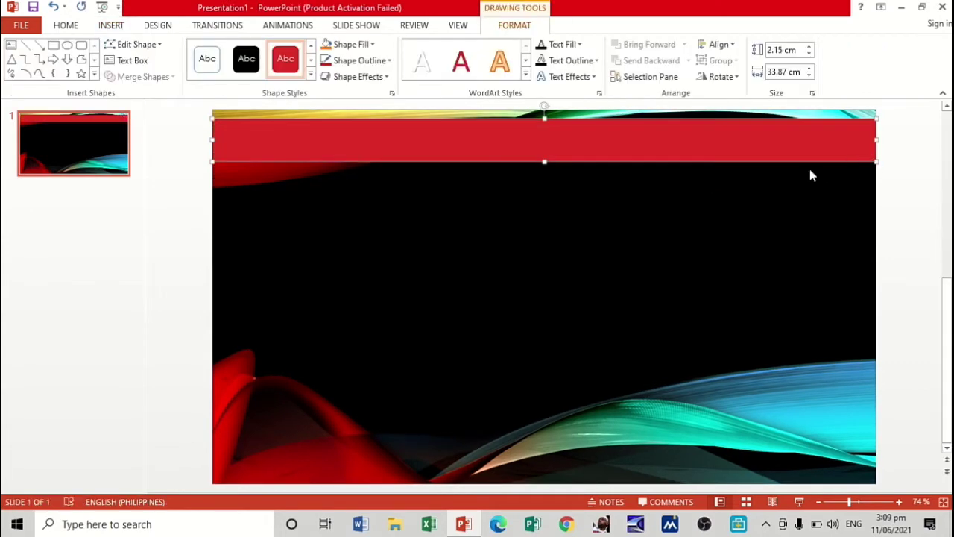
right_click(634, 141)
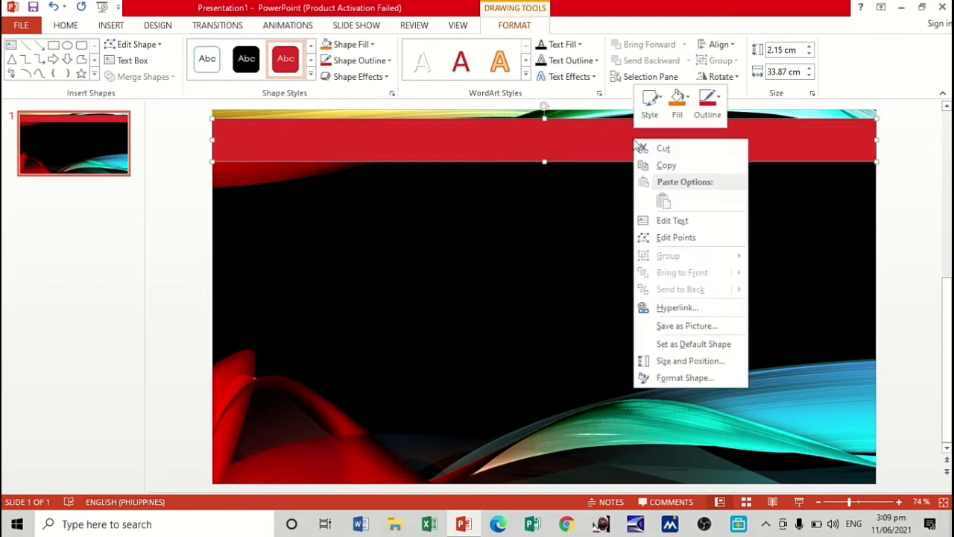
left_click(667, 221)
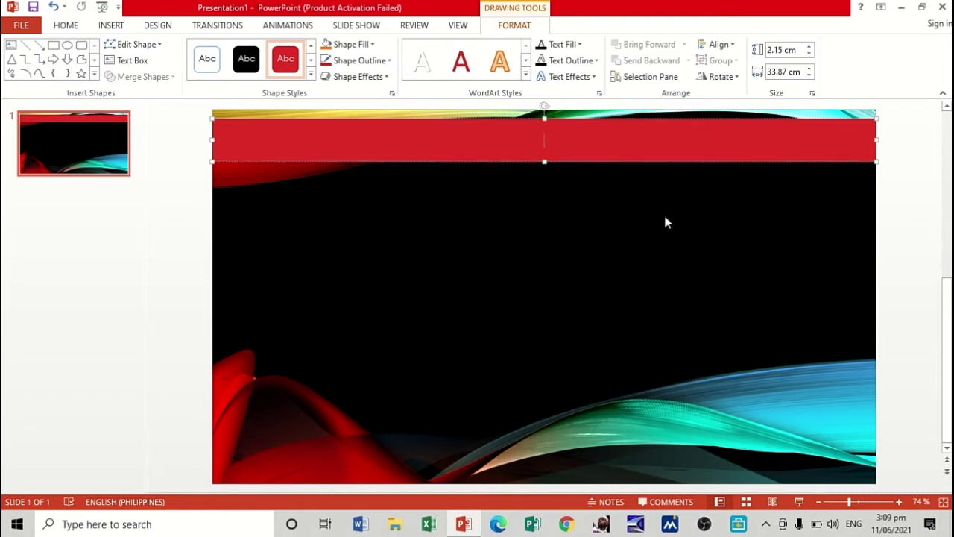
type("KEVINS")
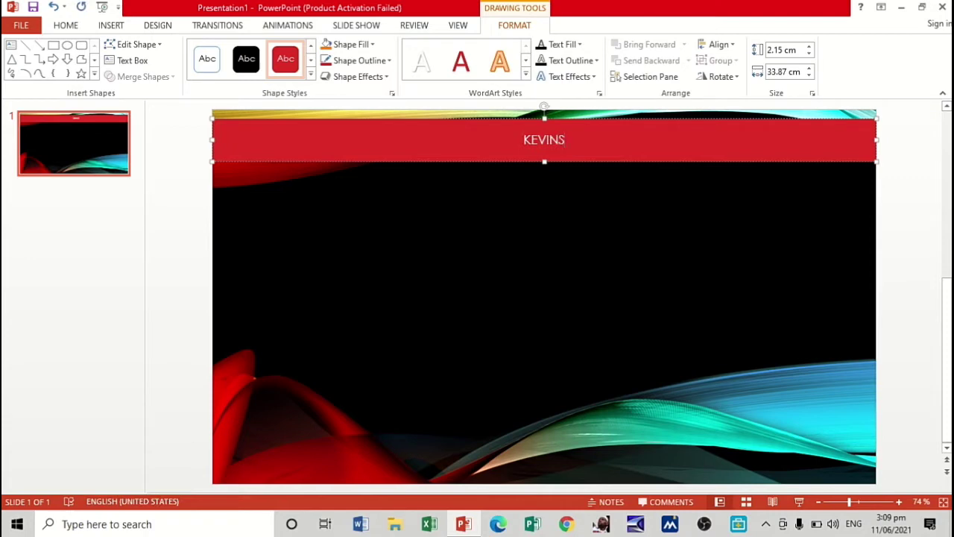
type("CA")
type("DEMY ")
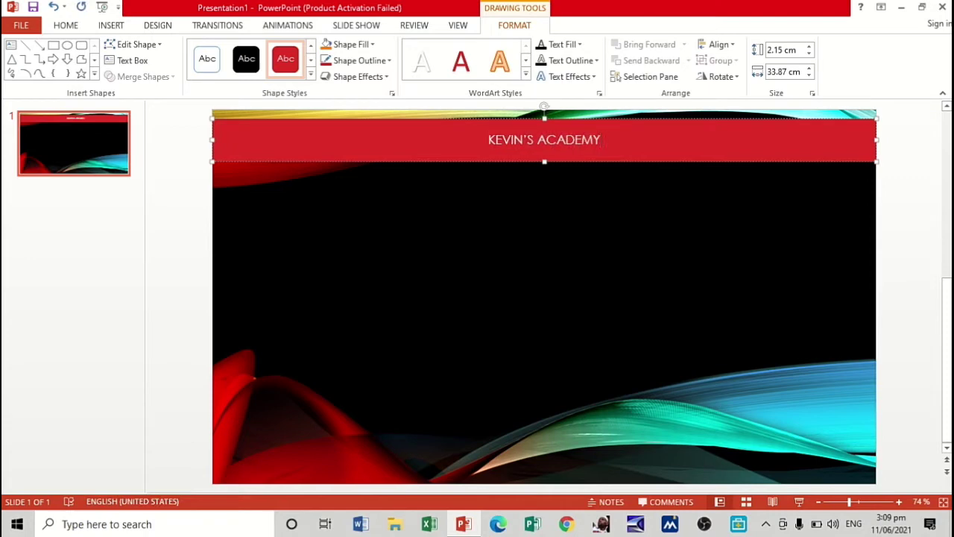
type("PHILIPP")
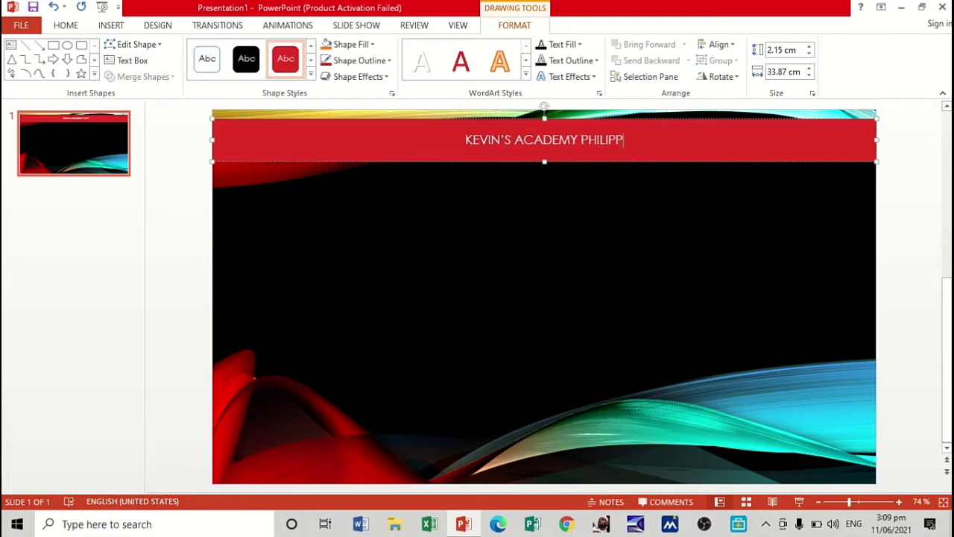
type("INES")
Step: Make the title text 54 pt bold, then copy the whole banner
key("ctrl+a")
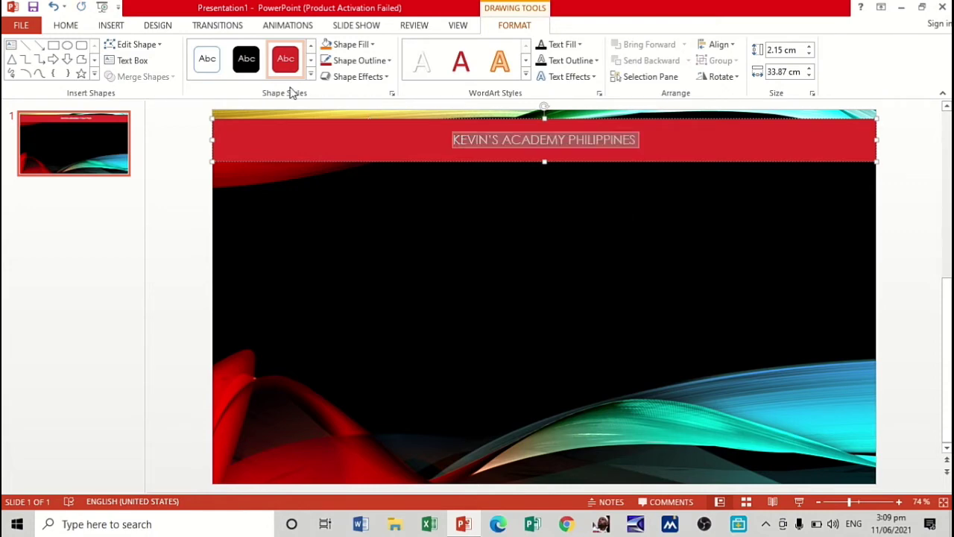
left_click(65, 25)
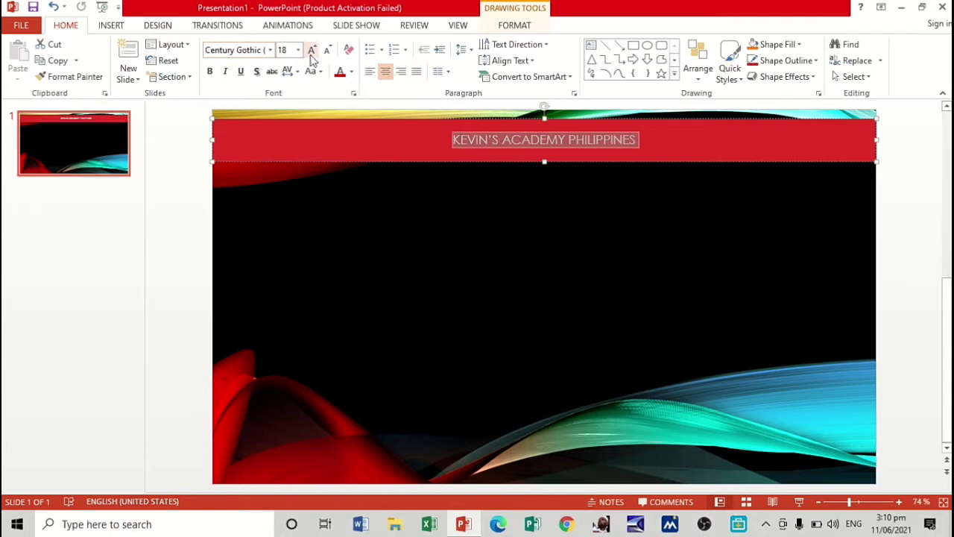
left_click(311, 50)
left_click(312, 50)
left_click(312, 50)
left_click(312, 50)
left_click(311, 50)
left_click(312, 50)
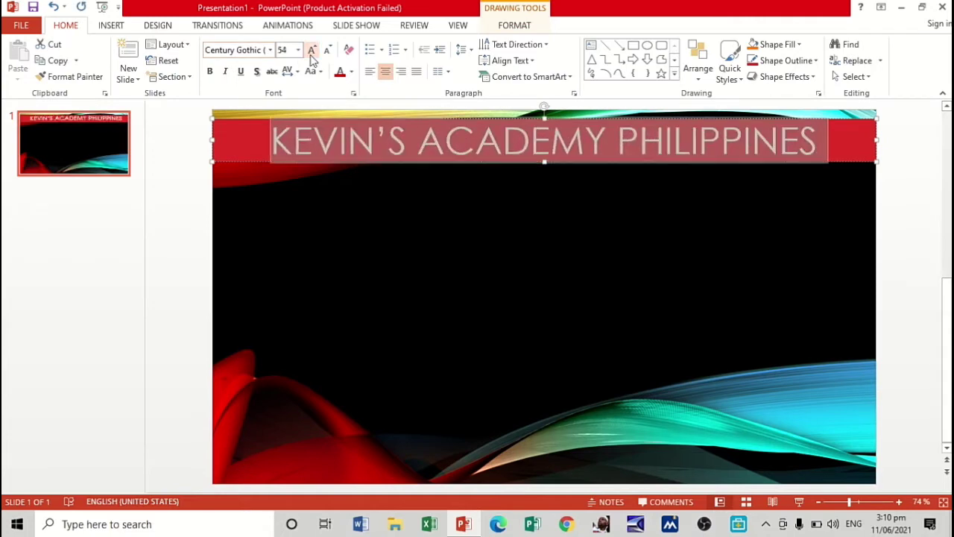
key("ctrl+b")
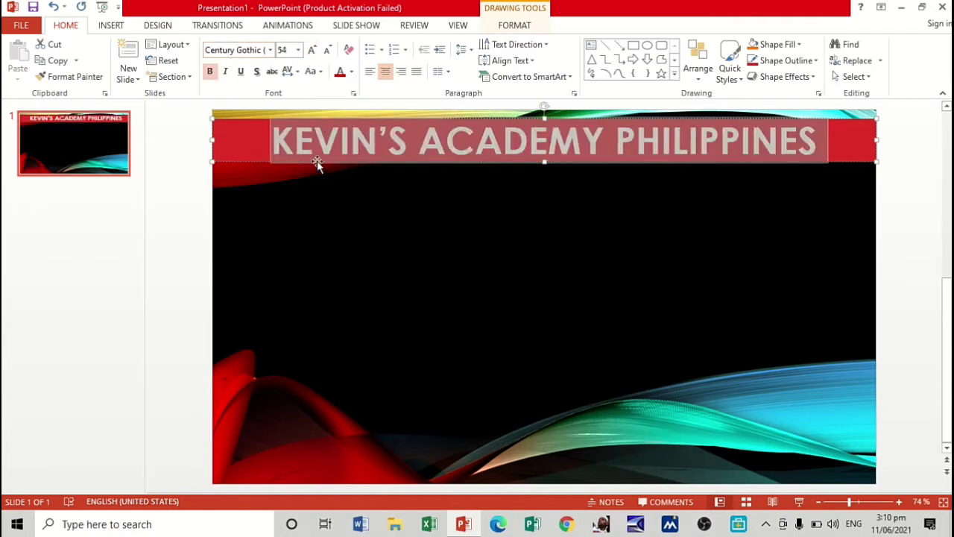
left_click(317, 161)
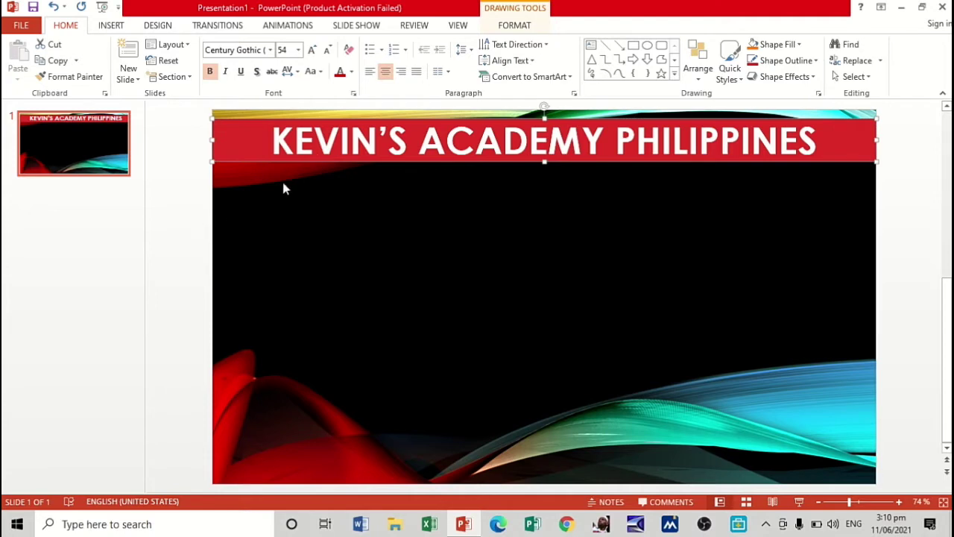
key("ctrl+c")
Step: Paste the banner copy at the slide bottom, retype it “Shaping the Future” and shorten it from the left
key("ctrl+v")
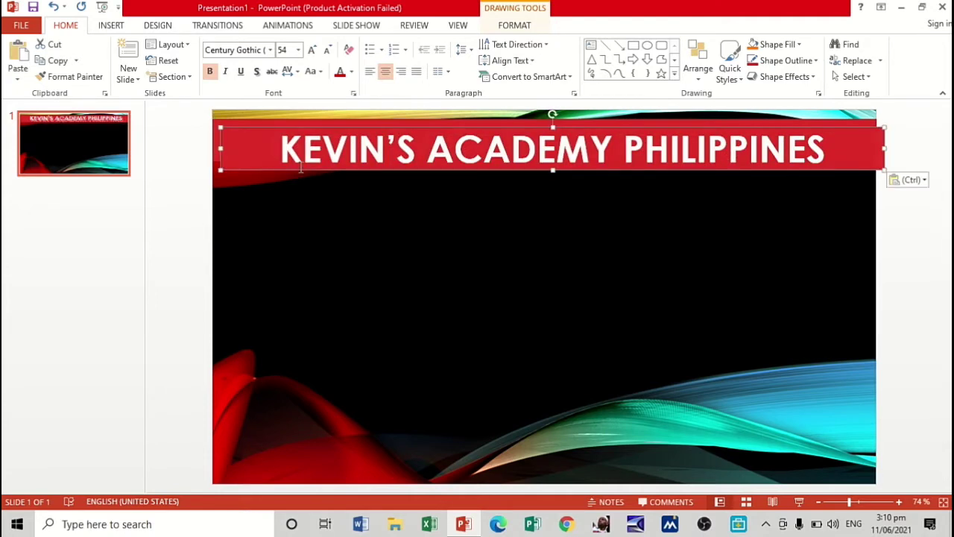
mouse_move(302, 169)
left_mouse_down()
mouse_move(308, 477)
mouse_move(888, 411)
left_mouse_up()
type("“")
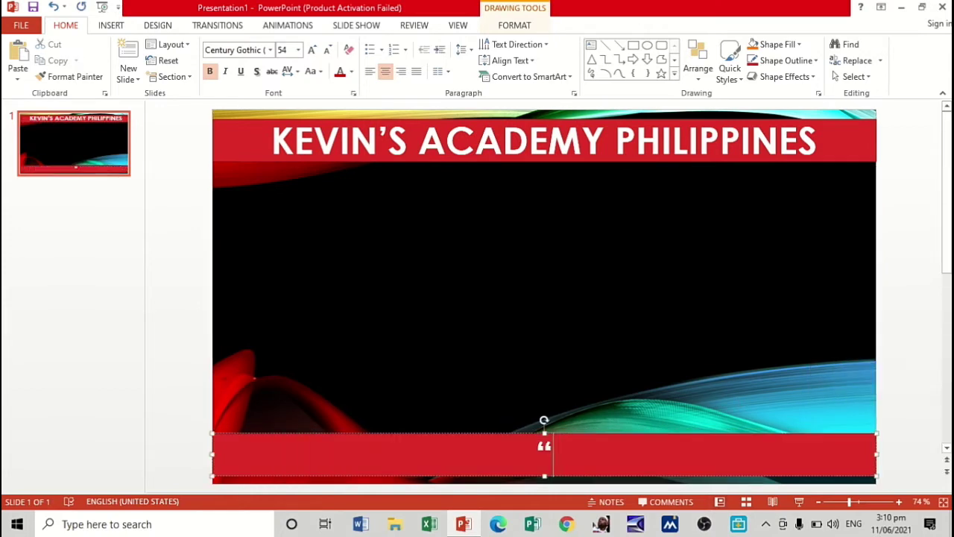
type("Sh")
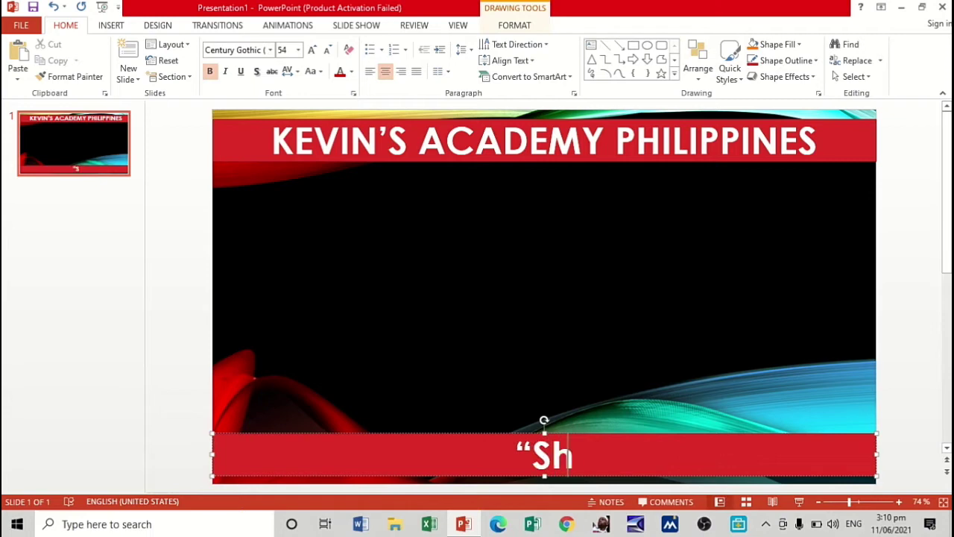
type("aping thwc")
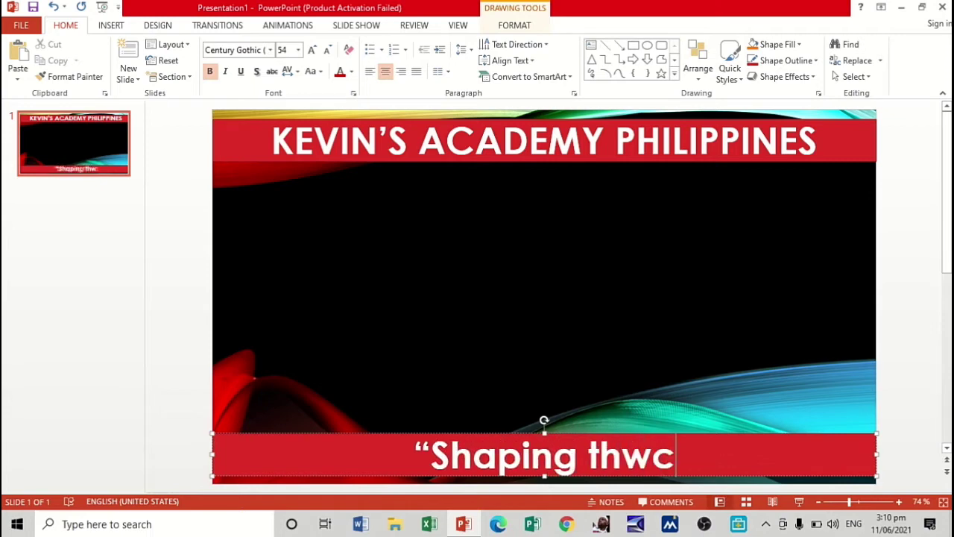
key("BackSpace")
key("BackSpace")
type("e")
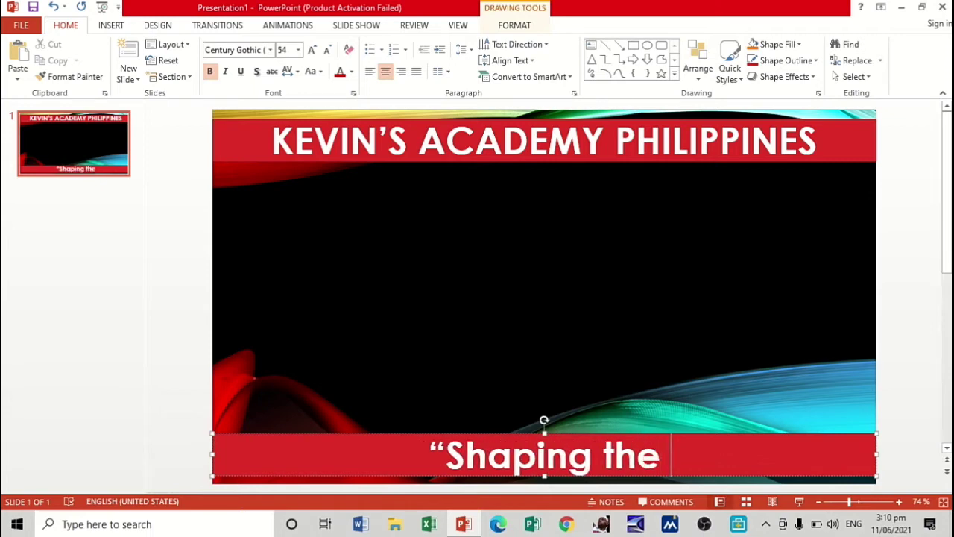
type(" Future")
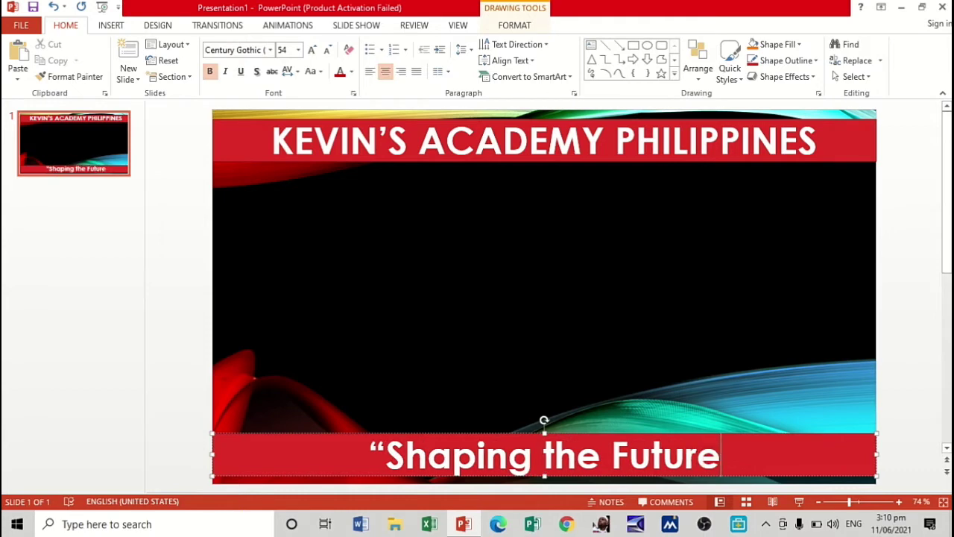
type("\"")
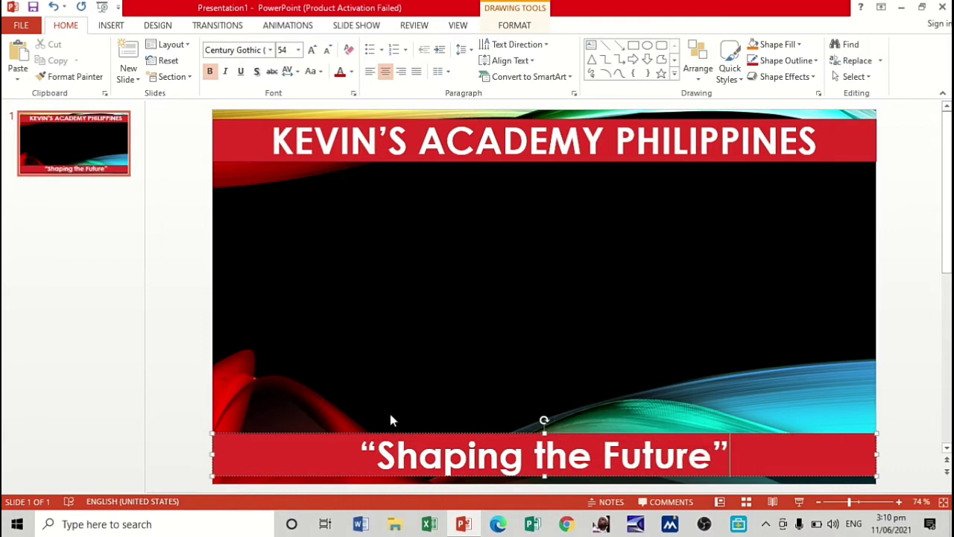
left_click_drag(211, 451, 494, 465)
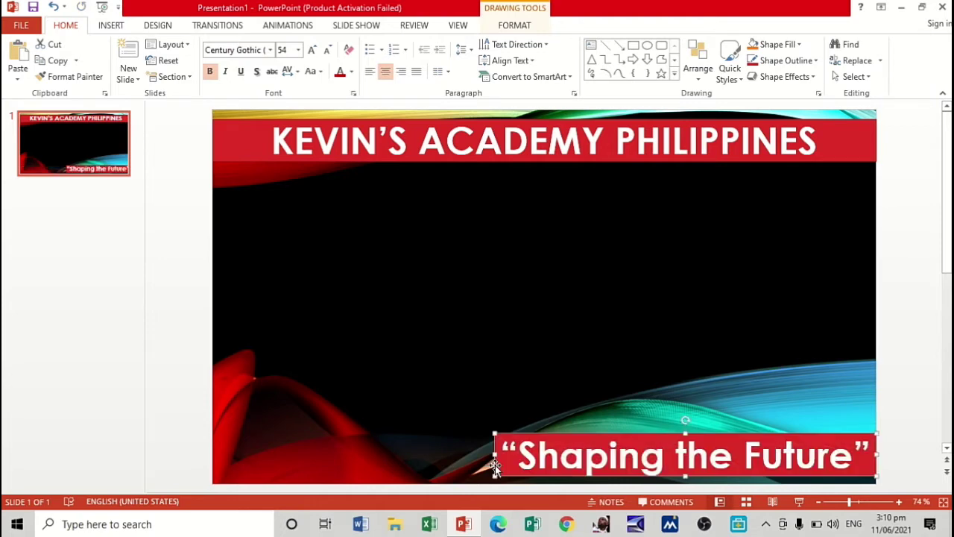
left_click(184, 363)
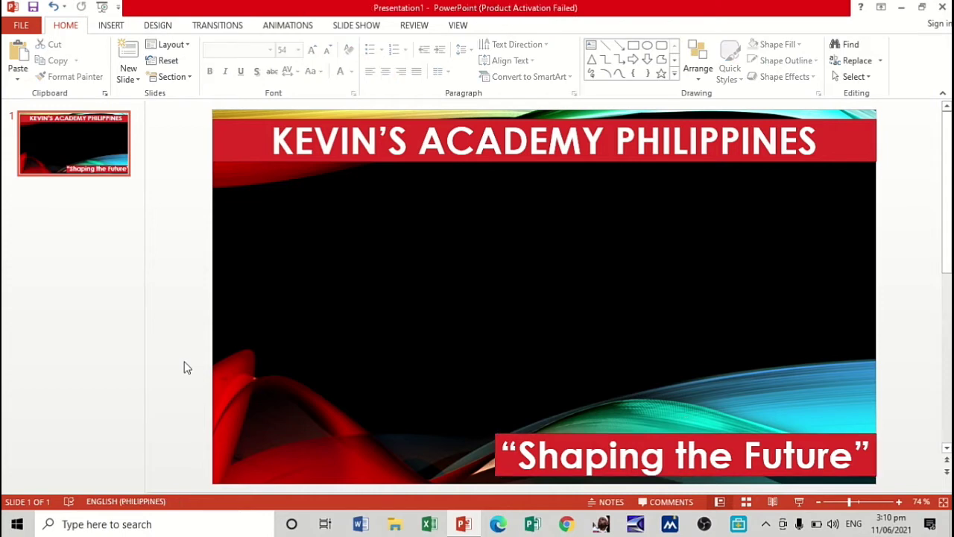
Step: Insert the portrait photo, enlarge it at the top-left, and move the slogan banner to the lower left
left_click(111, 26)
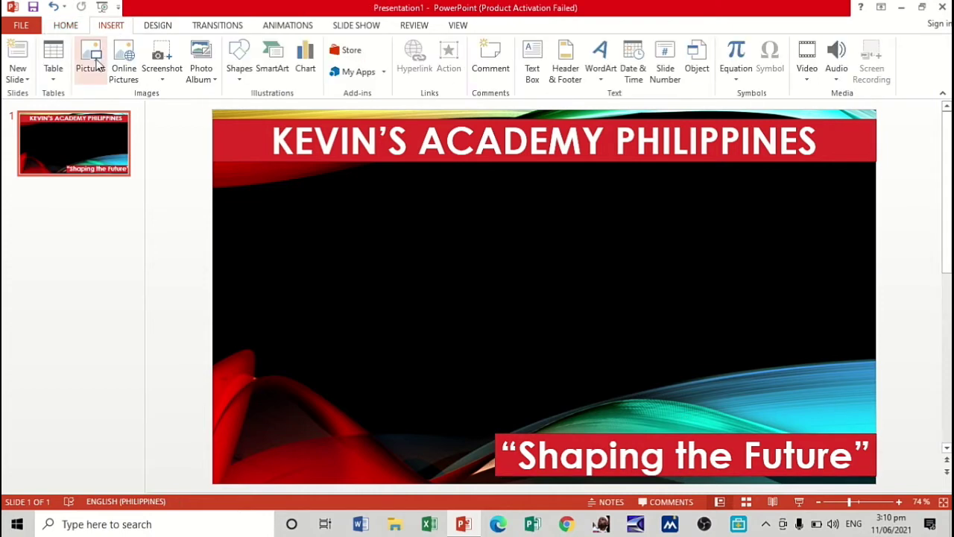
left_click(91, 61)
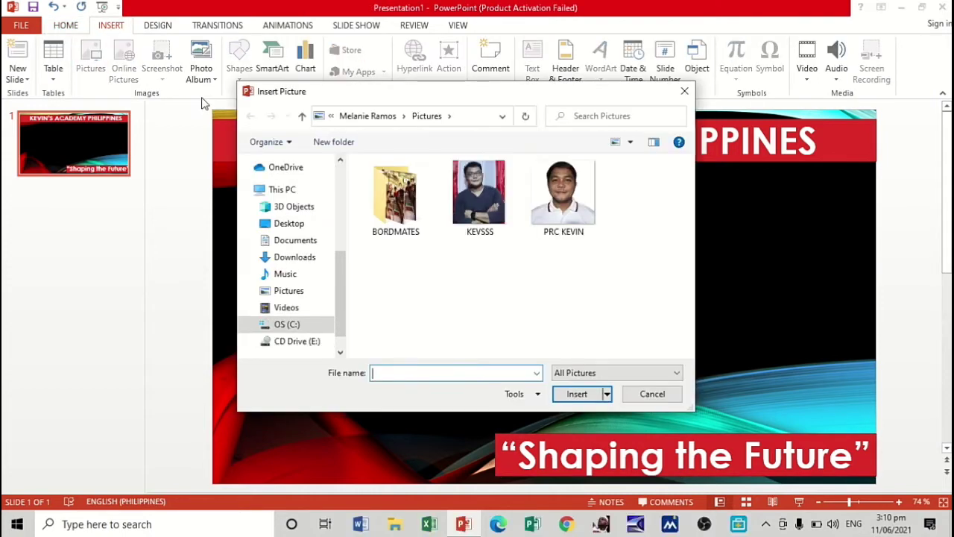
left_click(567, 198)
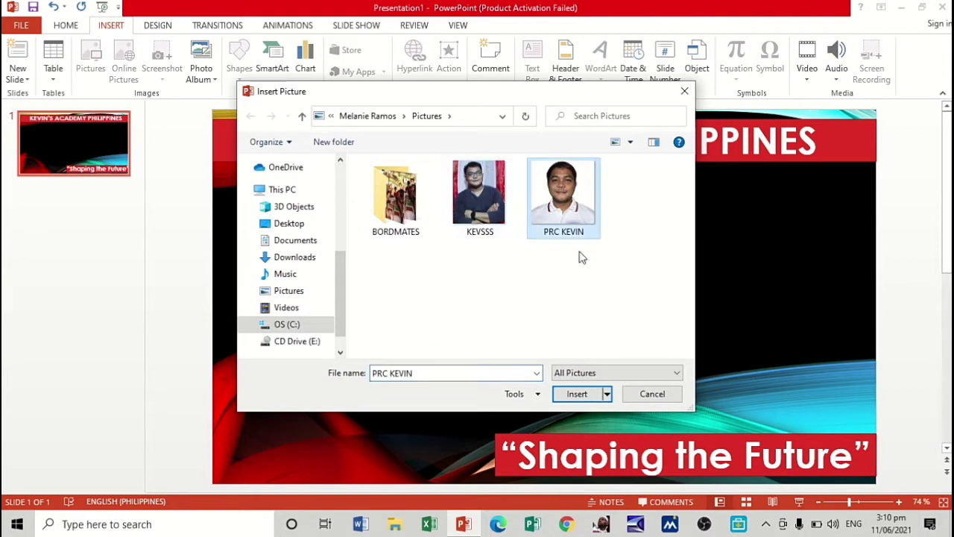
left_click(578, 393)
left_click_drag(551, 280, 269, 203)
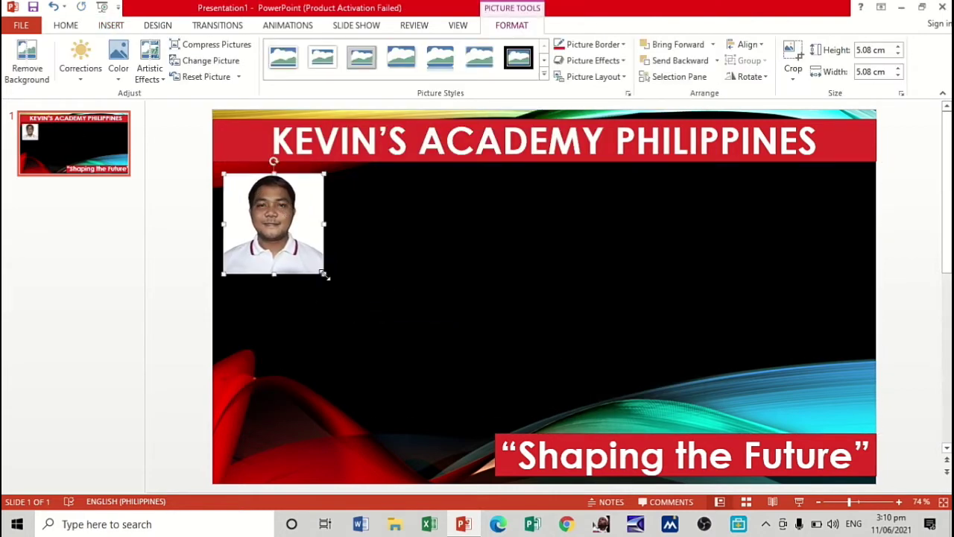
mouse_move(323, 275)
left_mouse_down()
mouse_move(450, 443)
mouse_move(479, 438)
left_mouse_up()
left_click(558, 446)
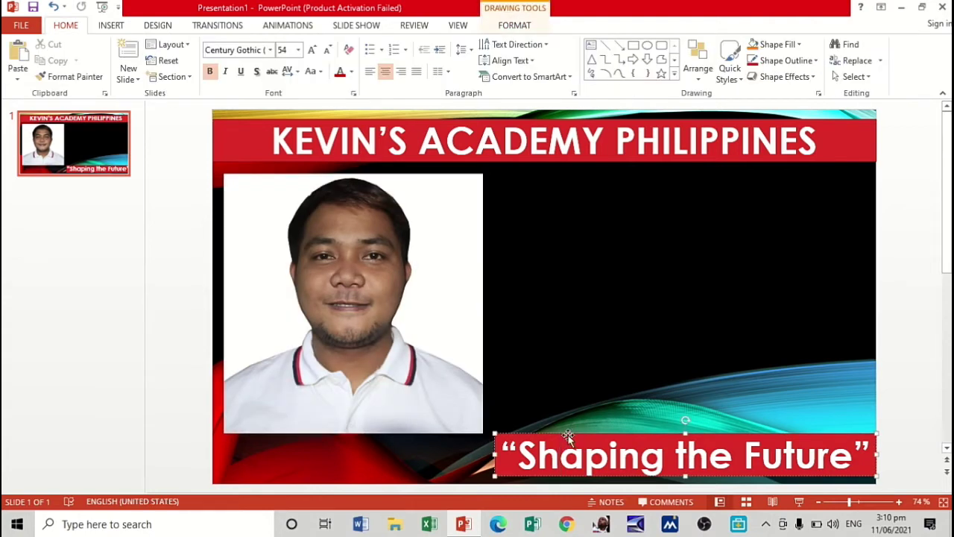
left_click_drag(568, 435, 287, 441)
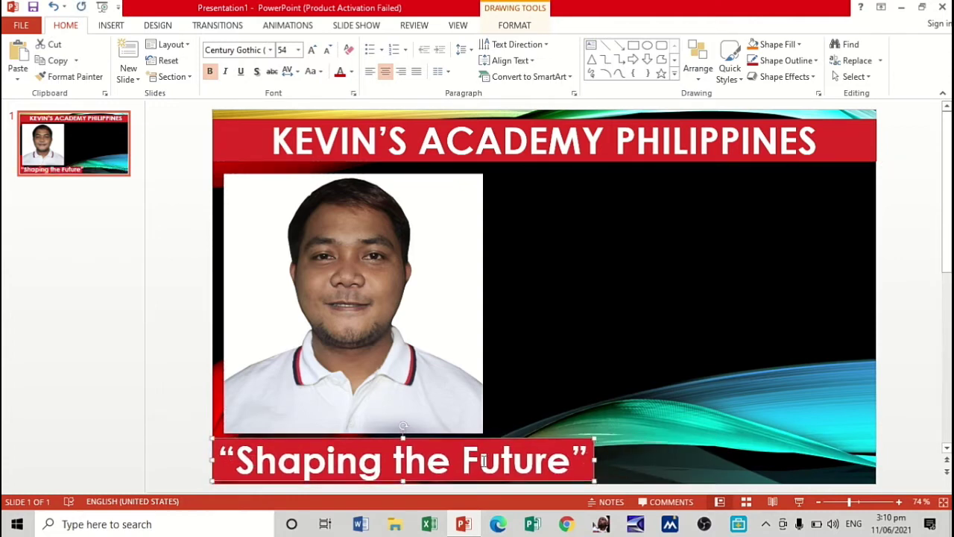
Step: Replace the “Shaping the Future” caption text with the student's full name
left_click(448, 465)
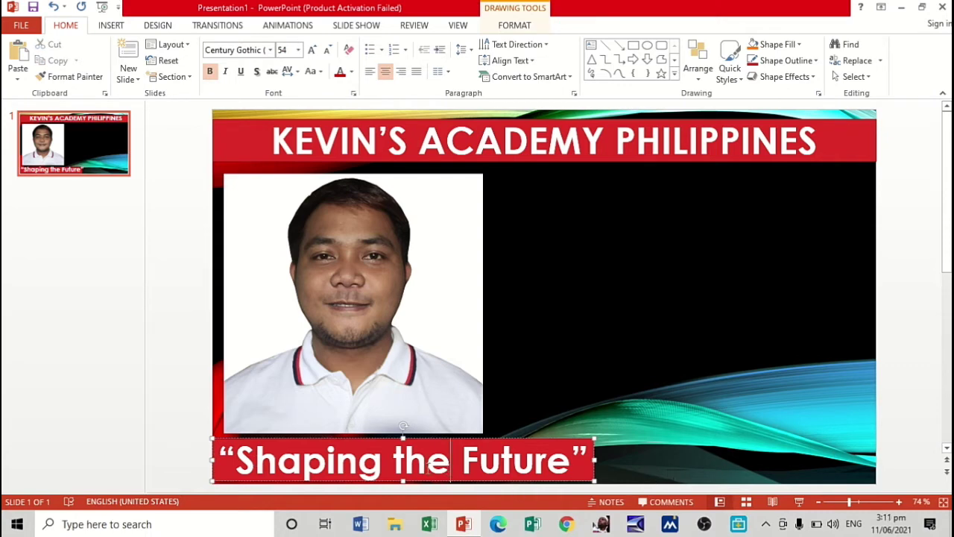
key("ctrl+a")
type("Kevi")
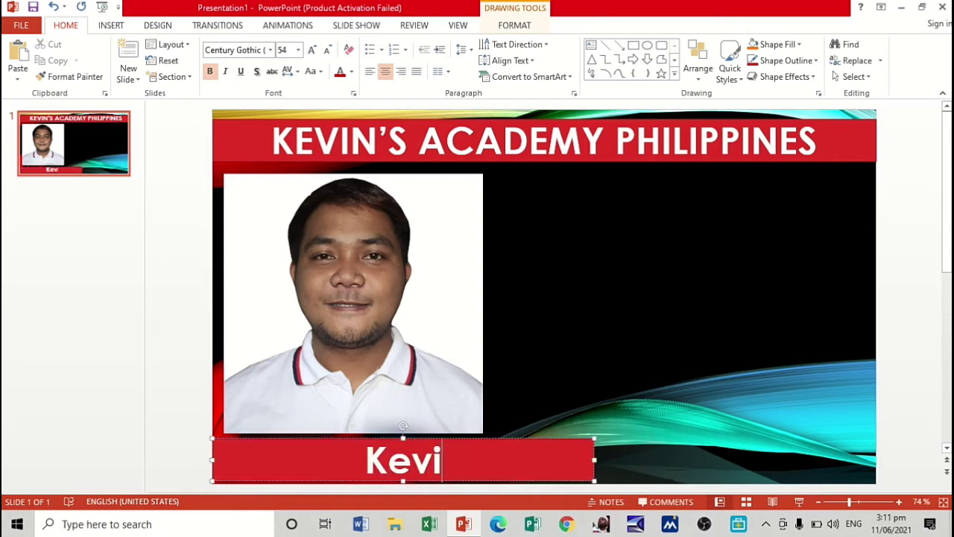
type("n Ke")
key("BackSpace")
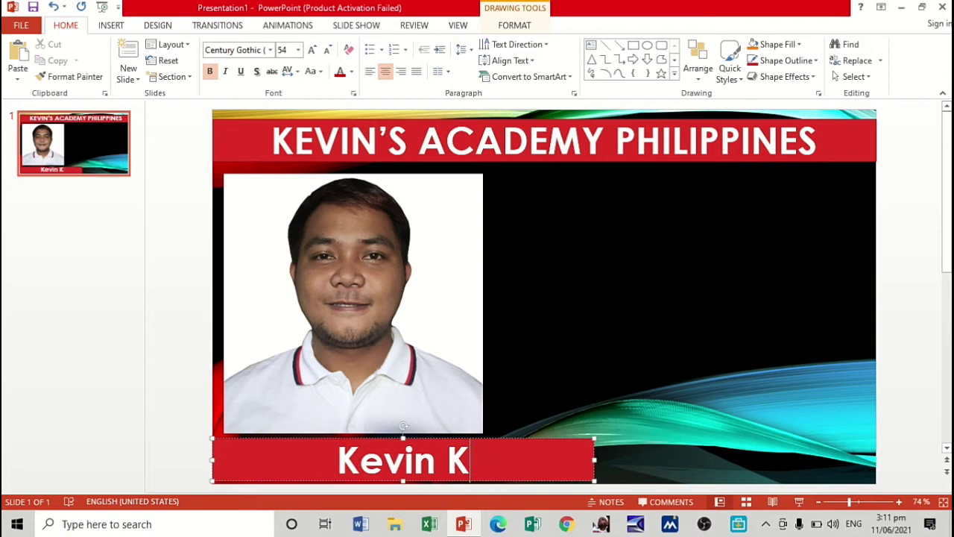
key("BackSpace")
type("Doctol")
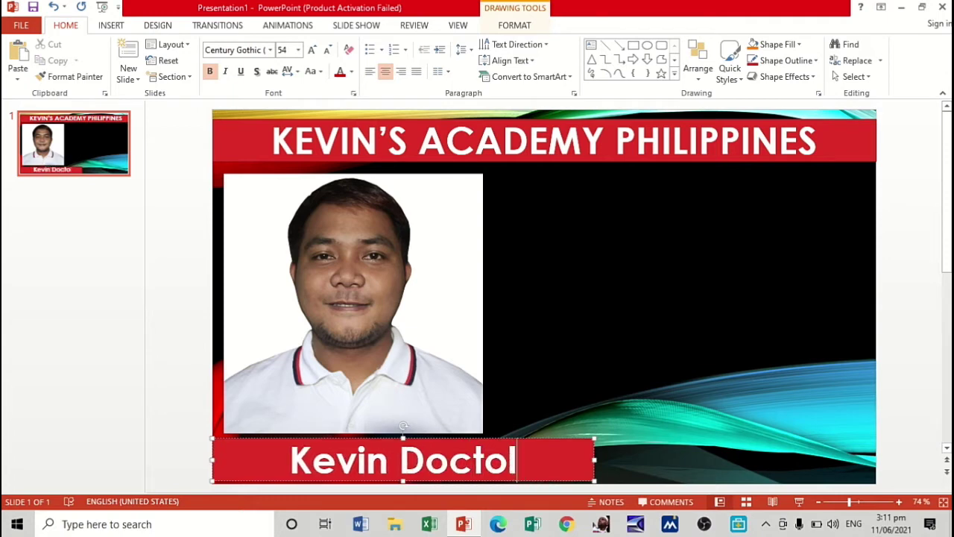
type("ero")
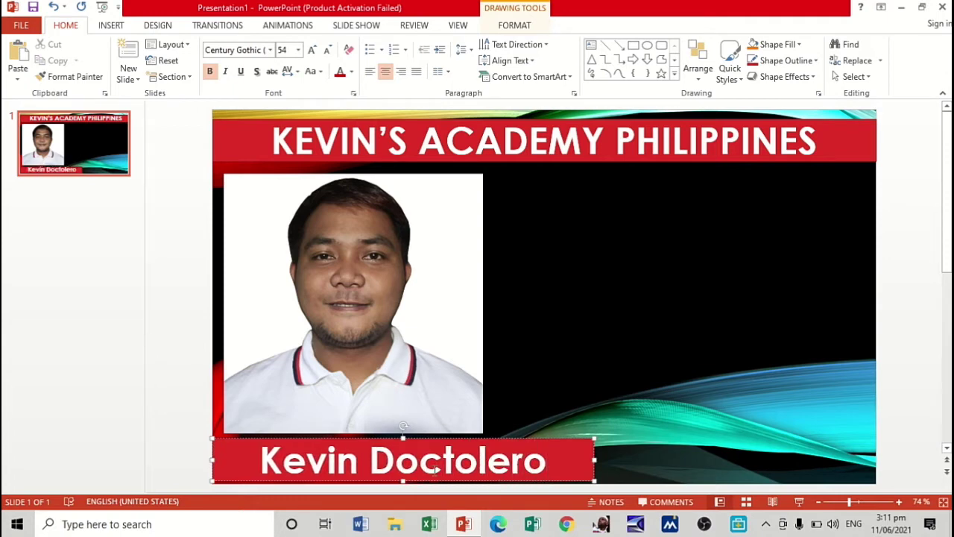
left_click(195, 366)
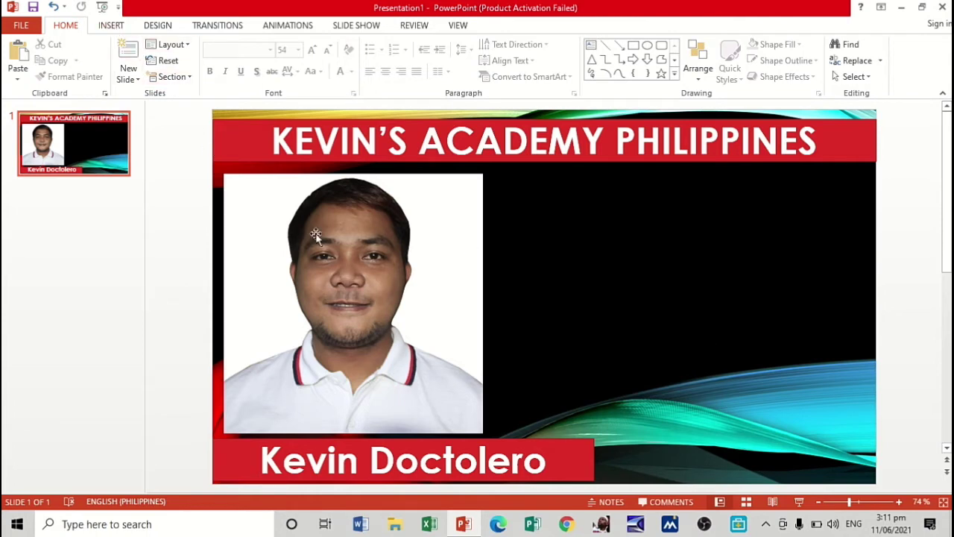
left_click(113, 27)
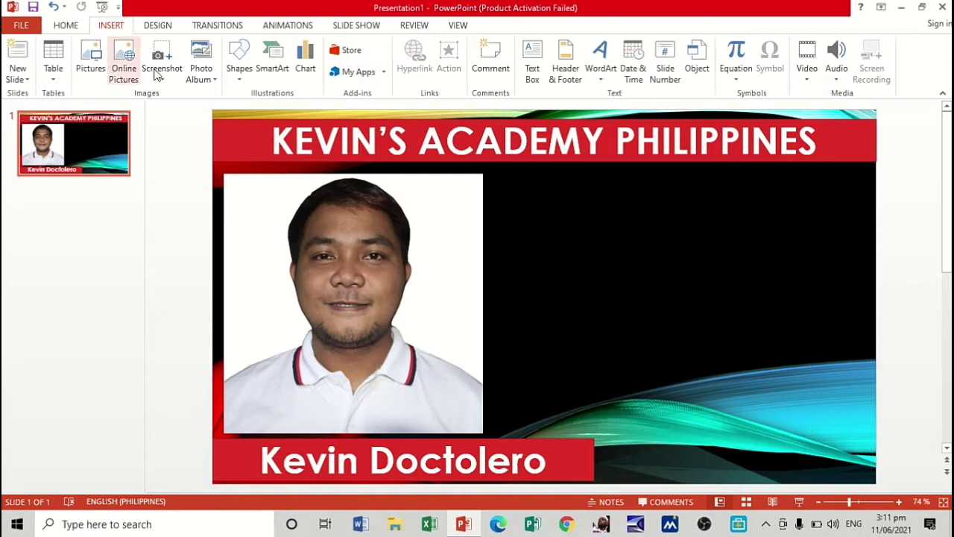
Step: Add a “With Honors” text box right of the photo, enlarged to 48 pt
left_click(238, 74)
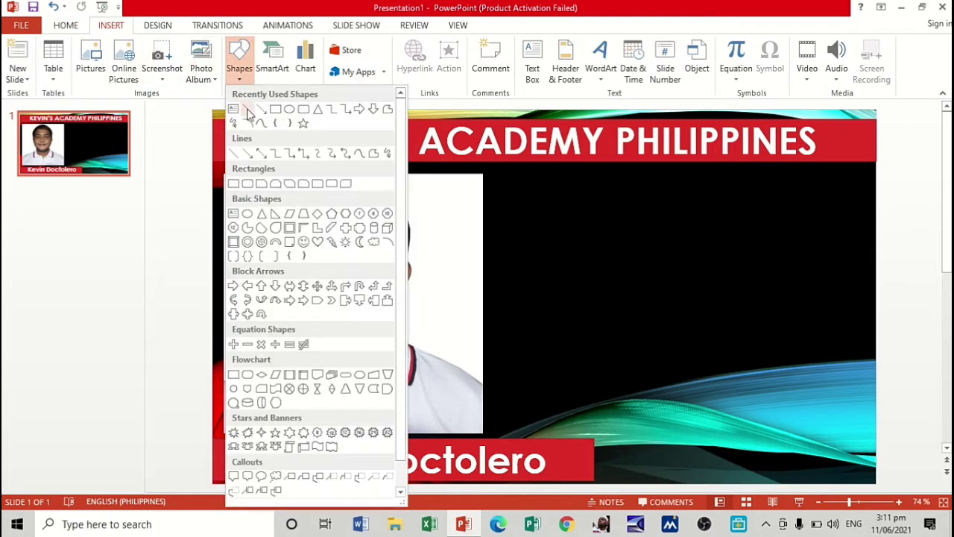
left_click(233, 109)
key("Escape")
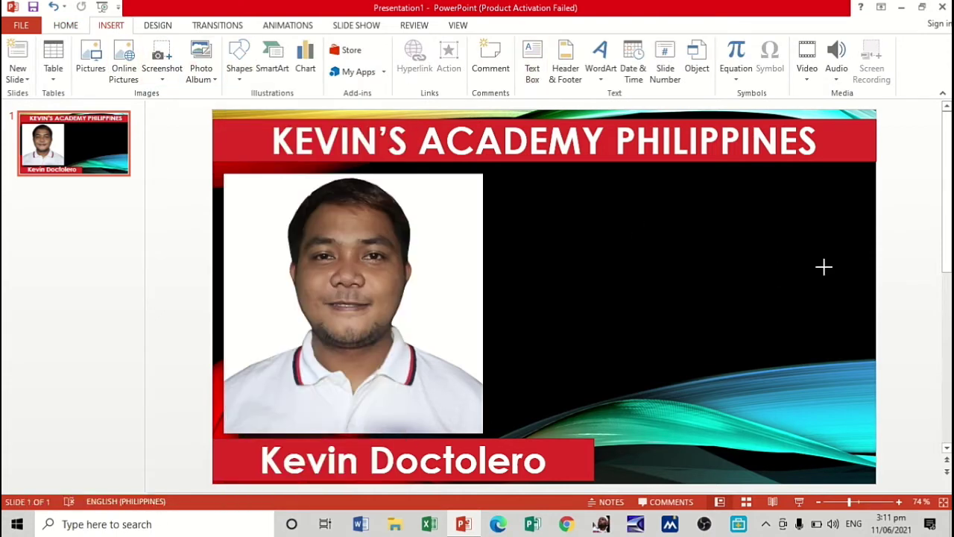
left_click_drag(513, 202, 860, 266)
type("With Honors")
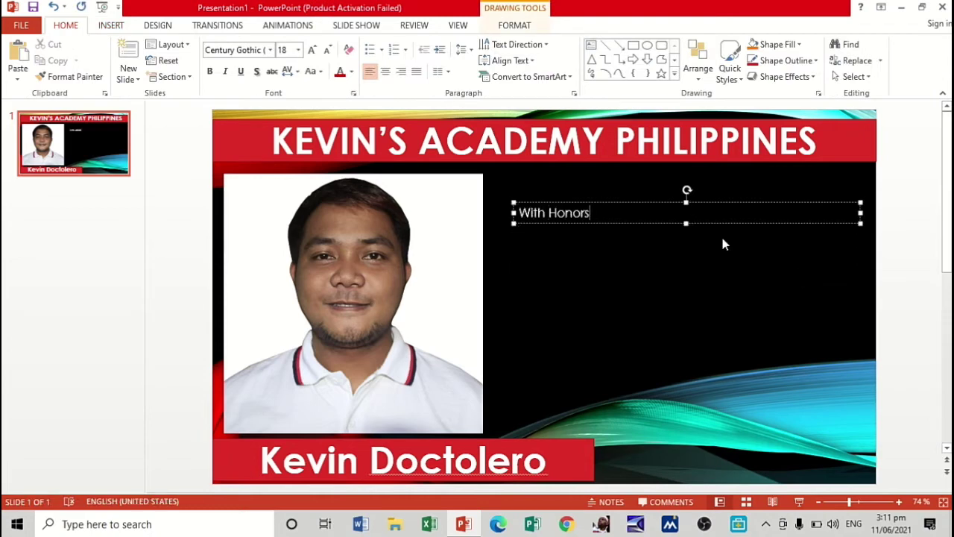
left_click_drag(631, 229, 756, 260)
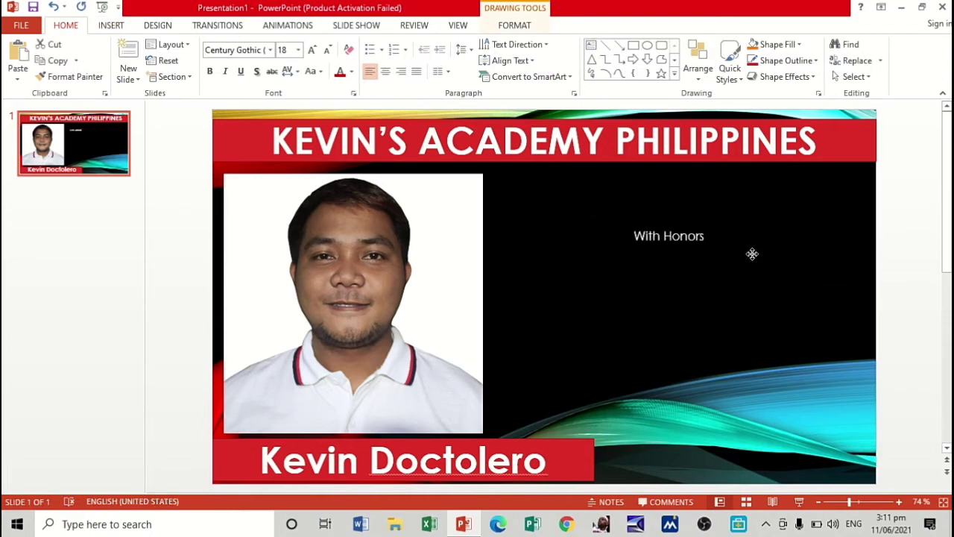
left_click(313, 50)
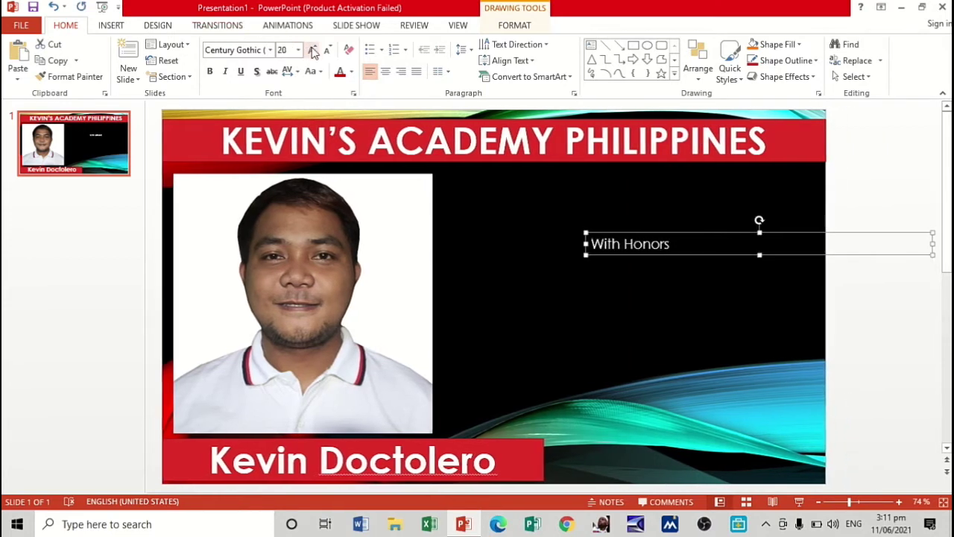
left_click(313, 50)
left_click(314, 50)
left_click(313, 50)
left_click(313, 50)
left_click(313, 50)
left_click(313, 50)
left_click(313, 50)
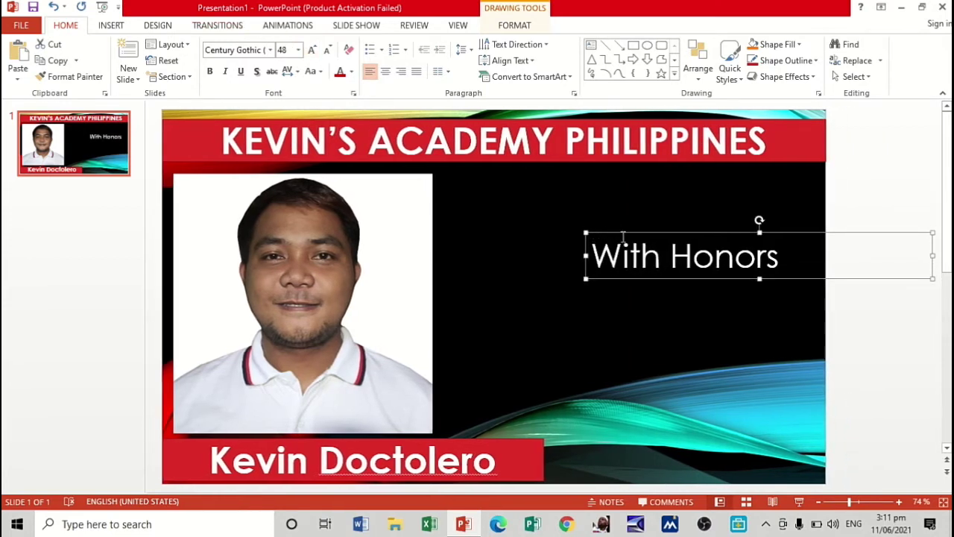
left_click_drag(622, 233, 564, 201)
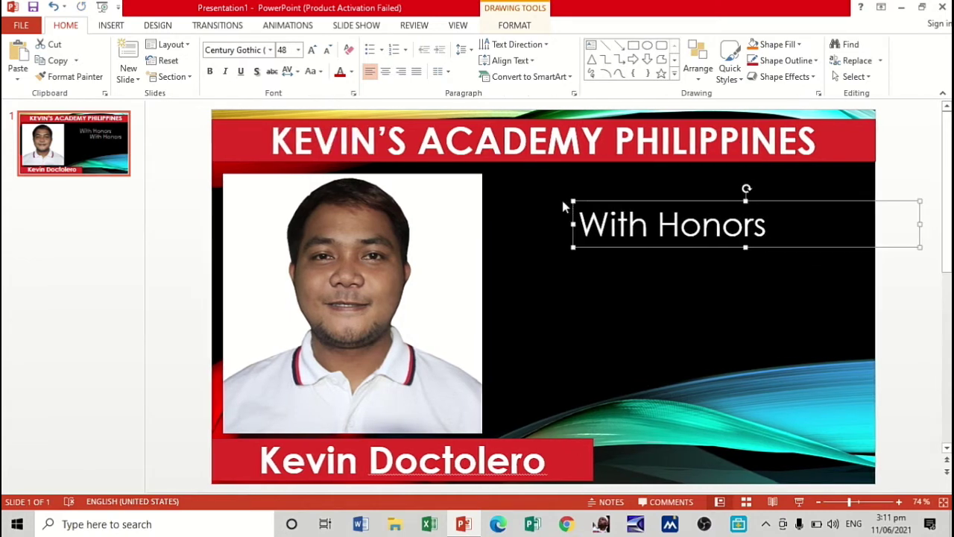
Step: Duplicate the With Honors box below it as a centred “Bright Kid of the Year” line
key("ctrl+d")
mouse_move(646, 258)
left_mouse_down()
mouse_move(631, 298)
mouse_move(635, 290)
left_mouse_up()
left_click_drag(580, 265, 811, 275)
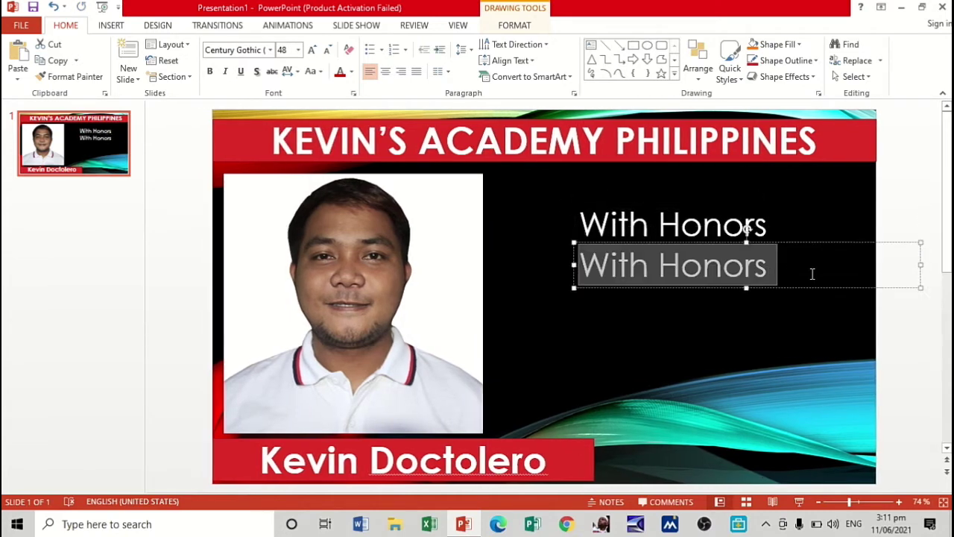
type("B")
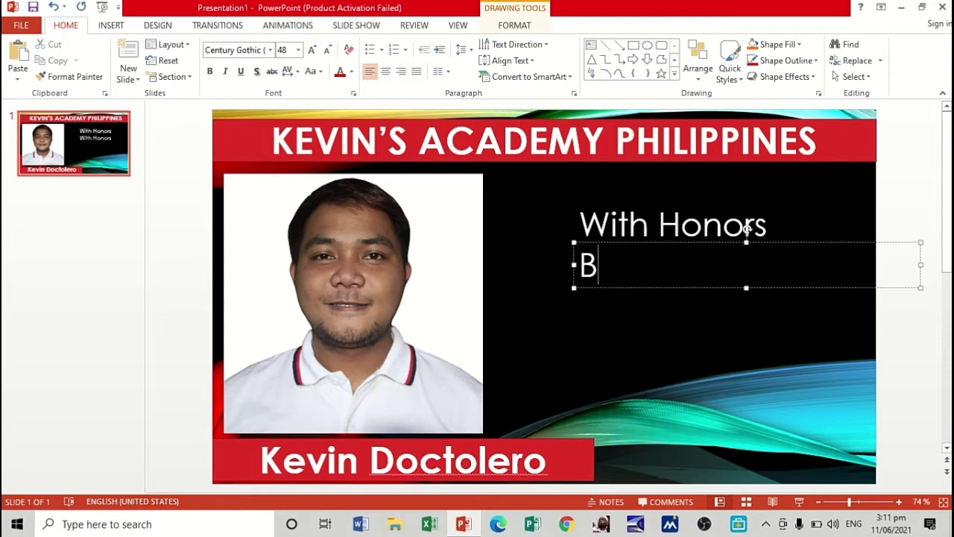
type("right K")
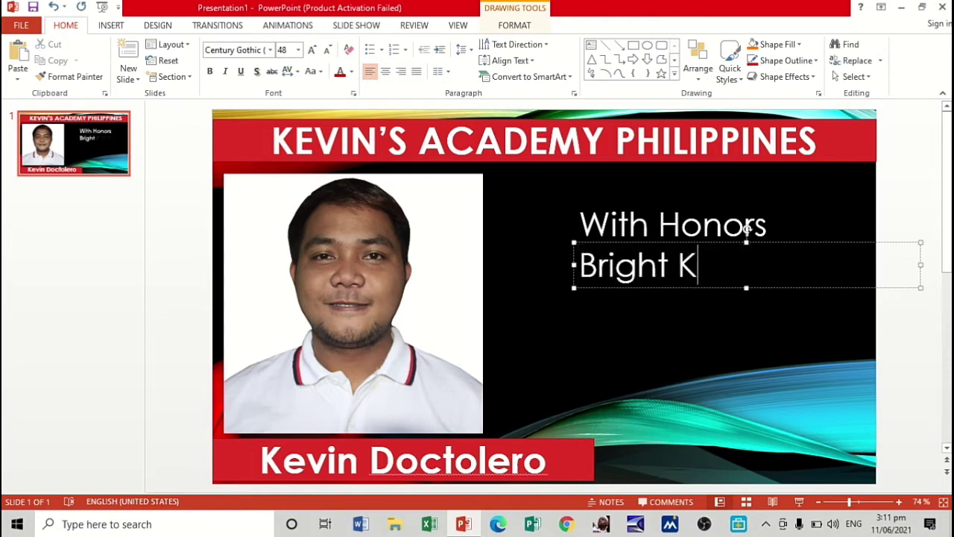
type("id of the ")
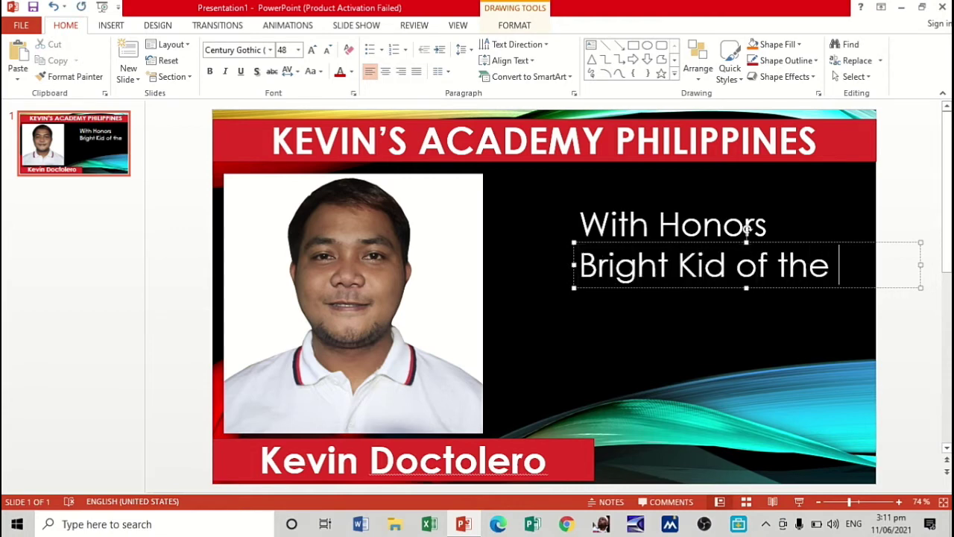
type("Year")
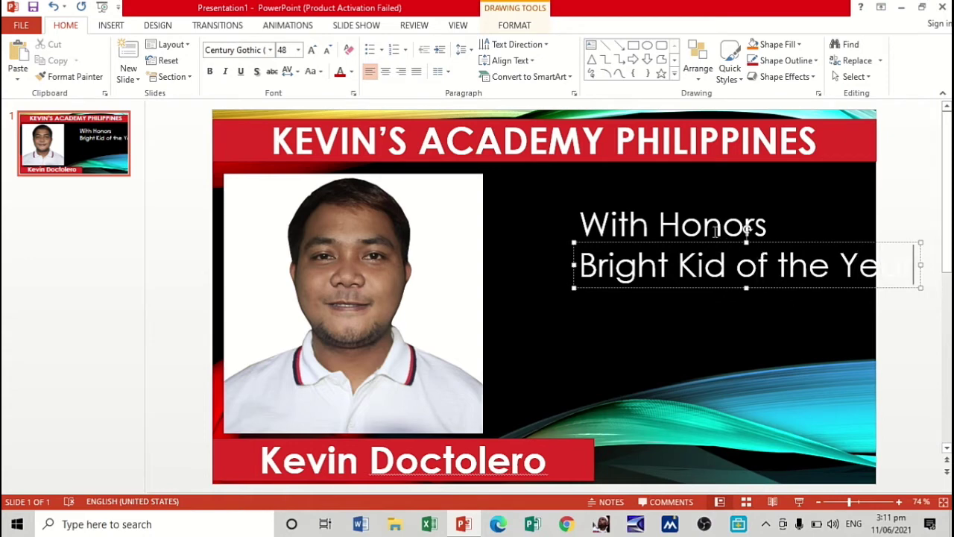
left_click_drag(716, 244, 650, 237)
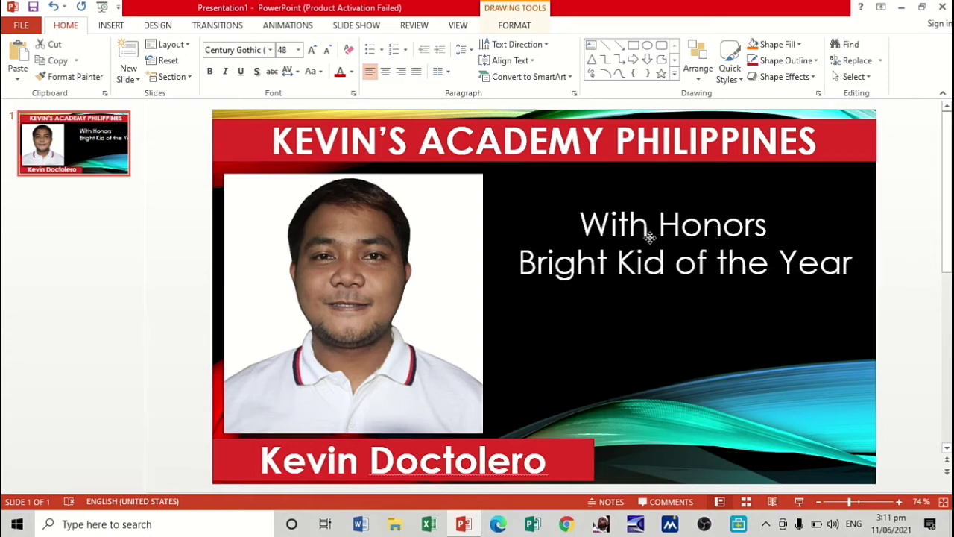
Step: Copy that line below as a third line reading “Most Active Student”
left_click(650, 237)
key("ctrl+c")
key("ctrl+v")
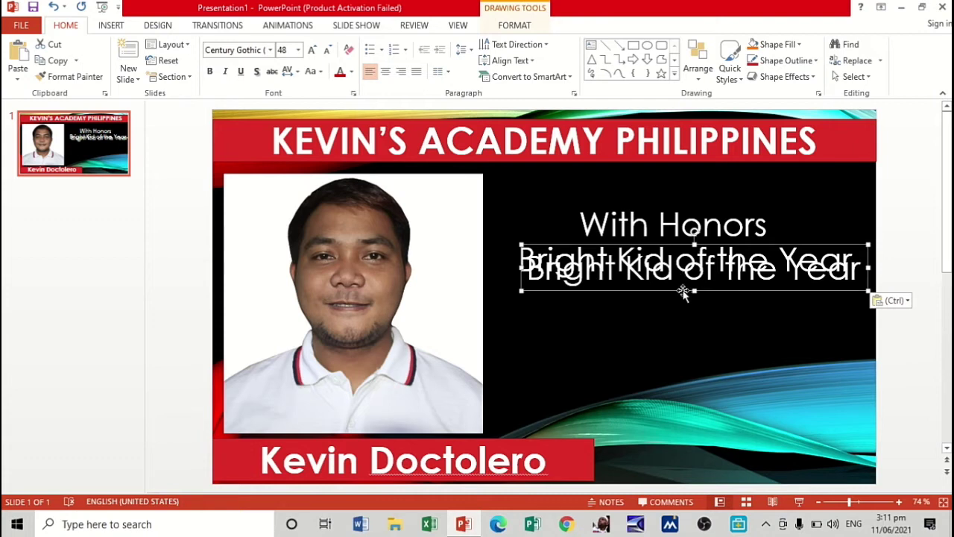
left_click_drag(684, 293, 673, 314)
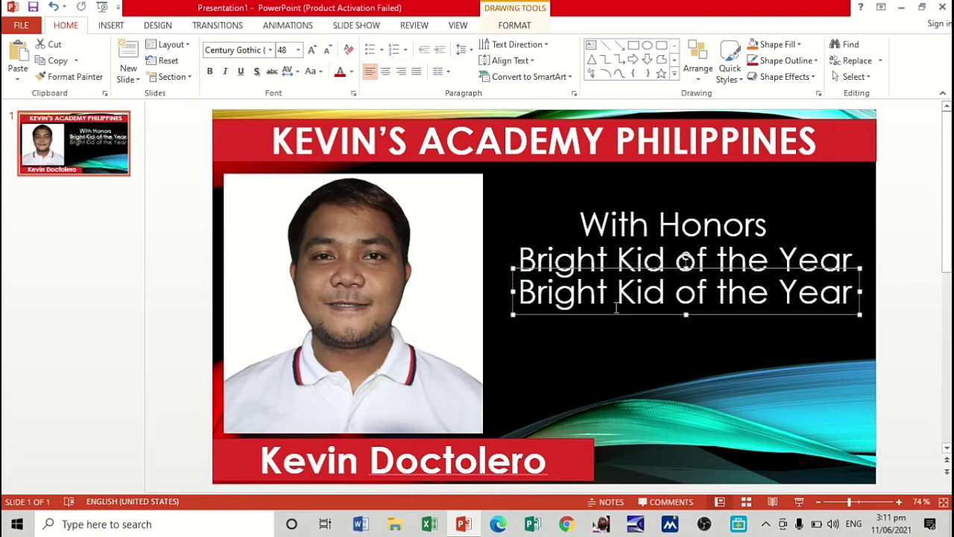
left_click_drag(518, 292, 862, 293)
type("P")
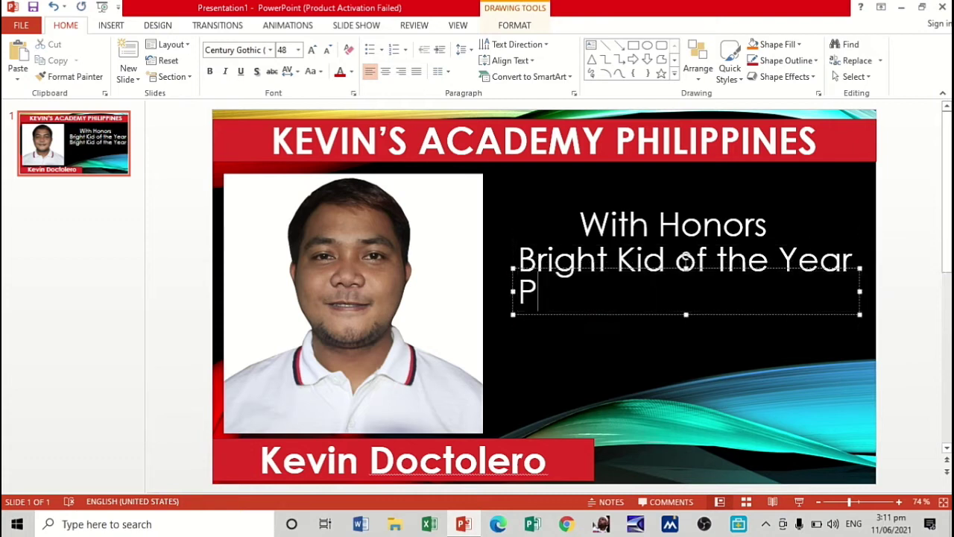
key("BackSpace")
type("MO")
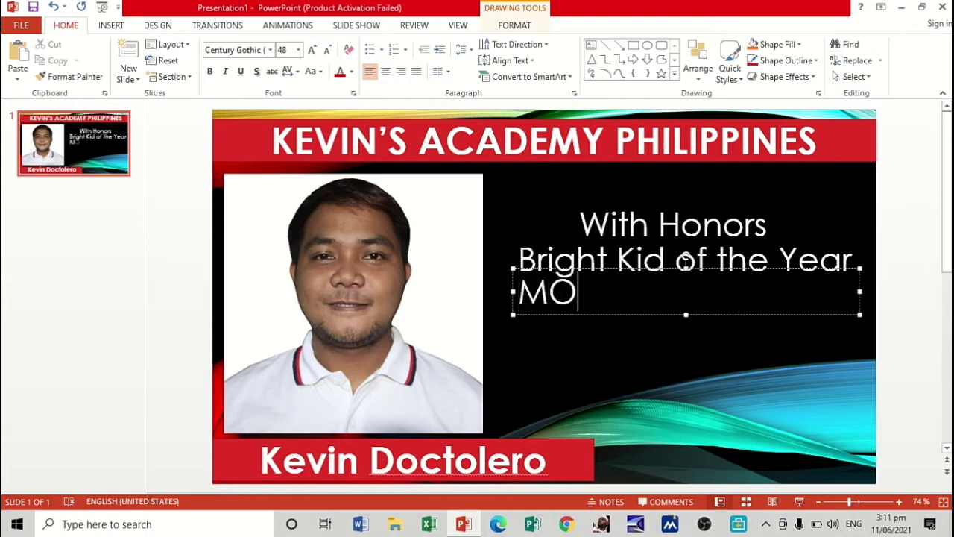
key("BackSpace")
type("os")
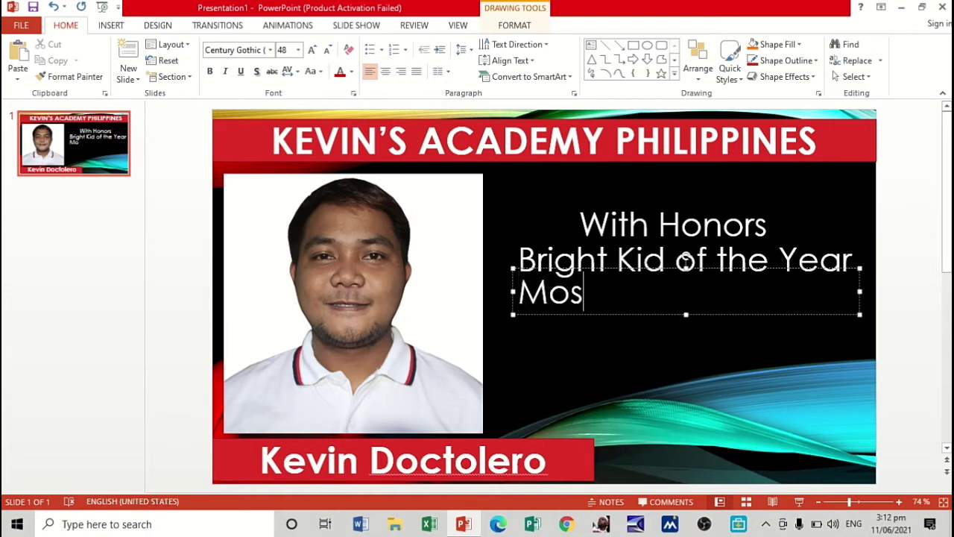
type("t Activ")
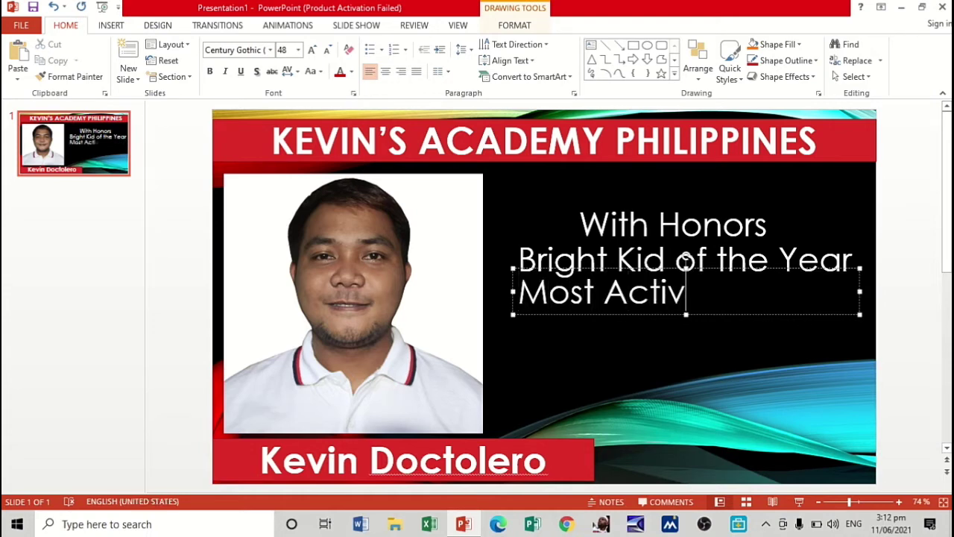
type("e Student")
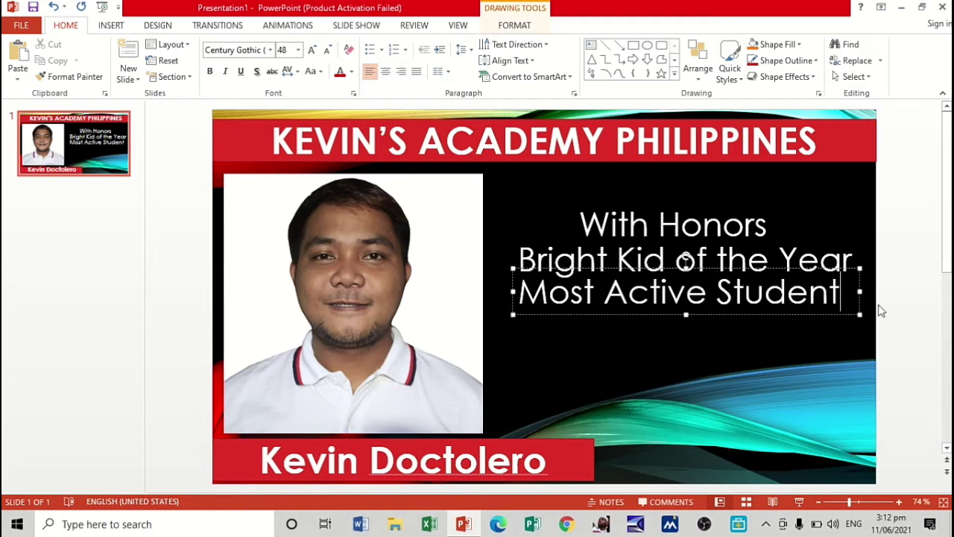
left_click(779, 315)
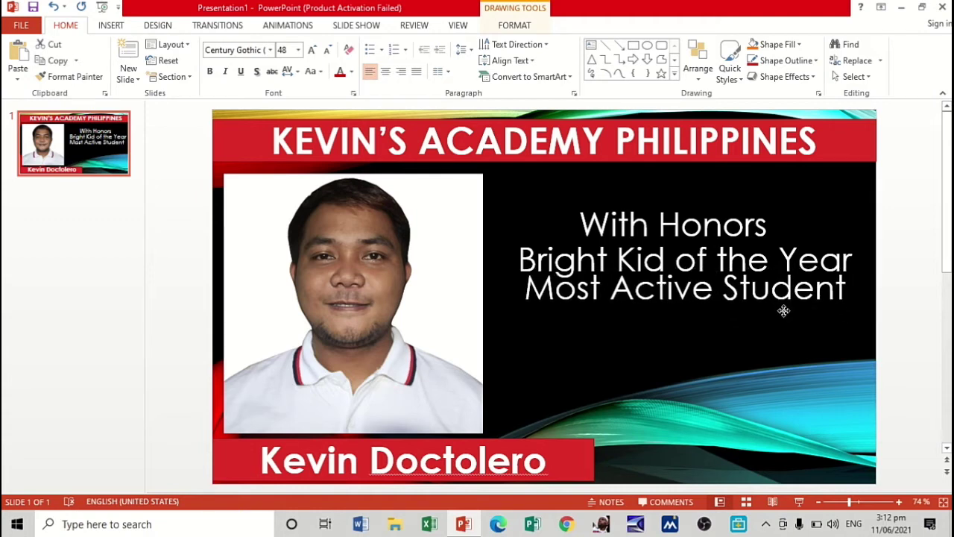
Step: Select the With Honors and award text boxes together and nudge them down toward mid-slide
left_click(783, 317)
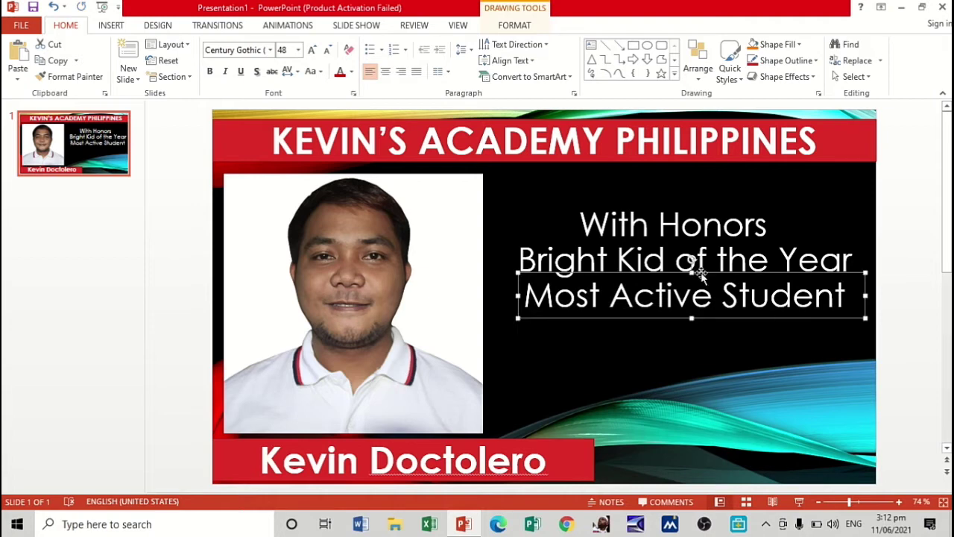
left_click_drag(639, 261, 639, 250)
left_click(641, 215, "shift")
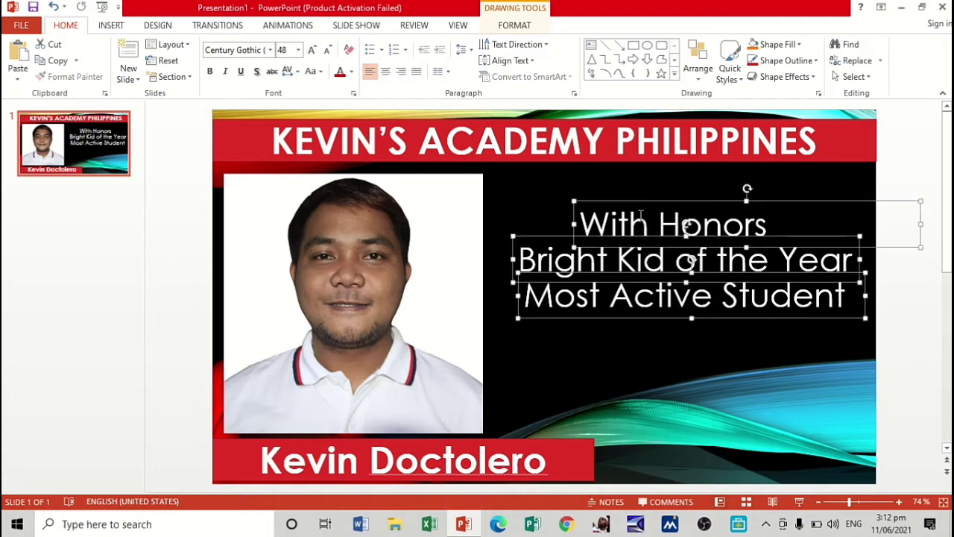
key("Down")
key("Down")
key("Down")
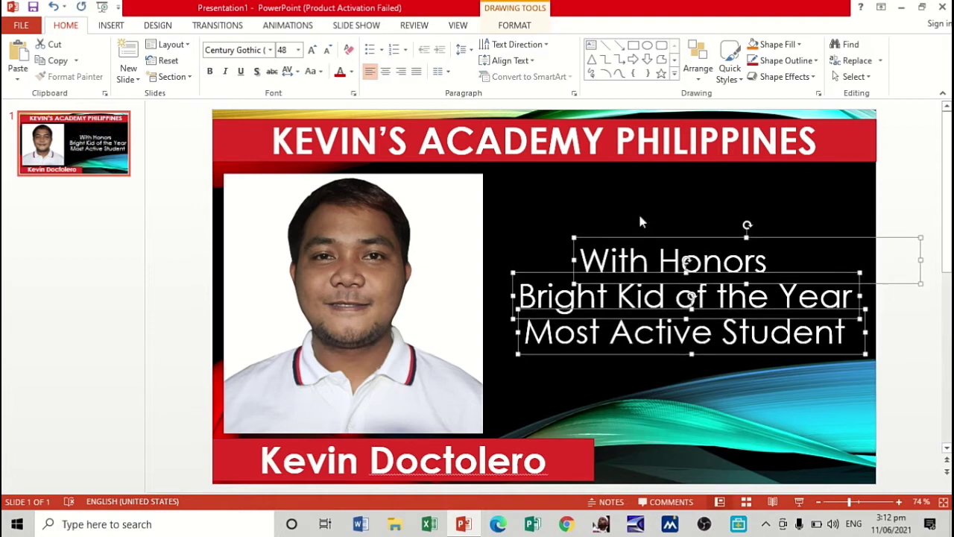
left_click(158, 227)
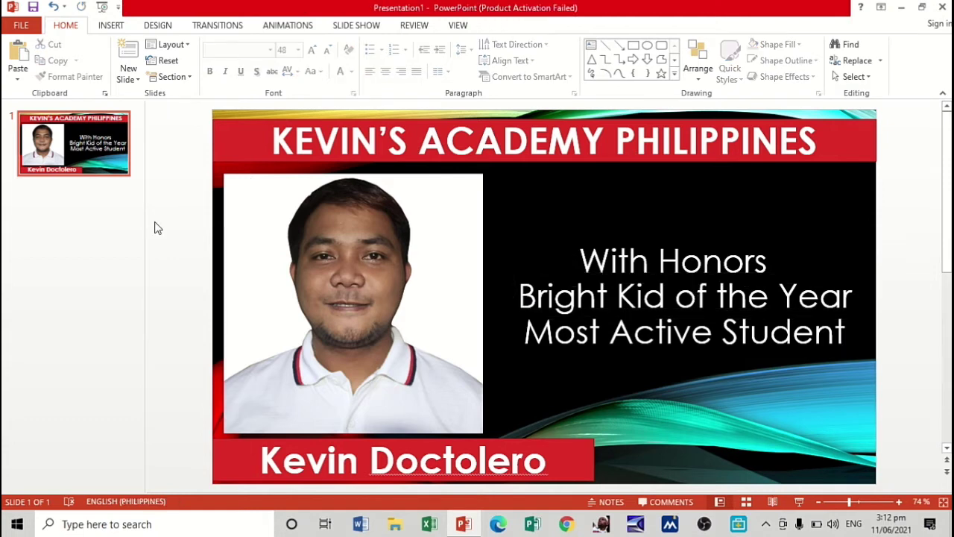
left_click(327, 135)
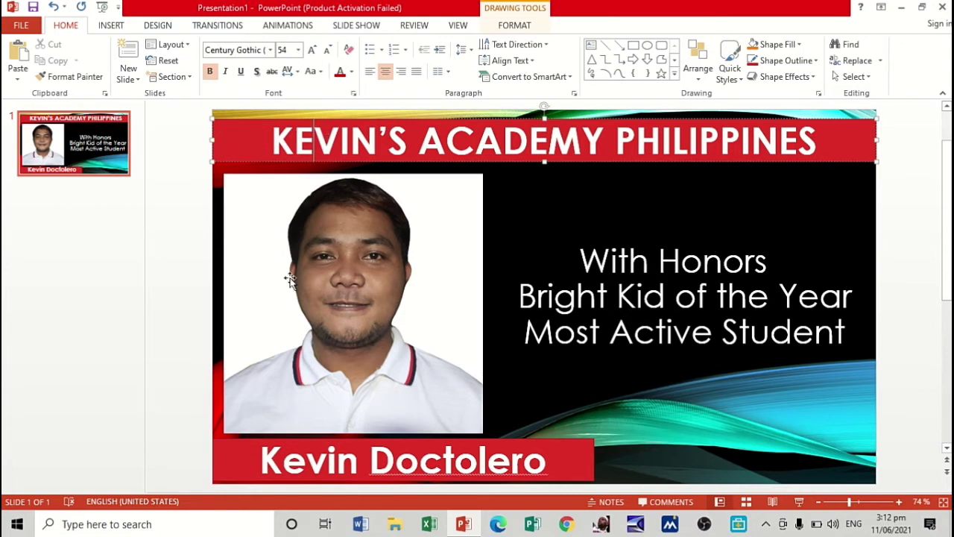
left_click(199, 326)
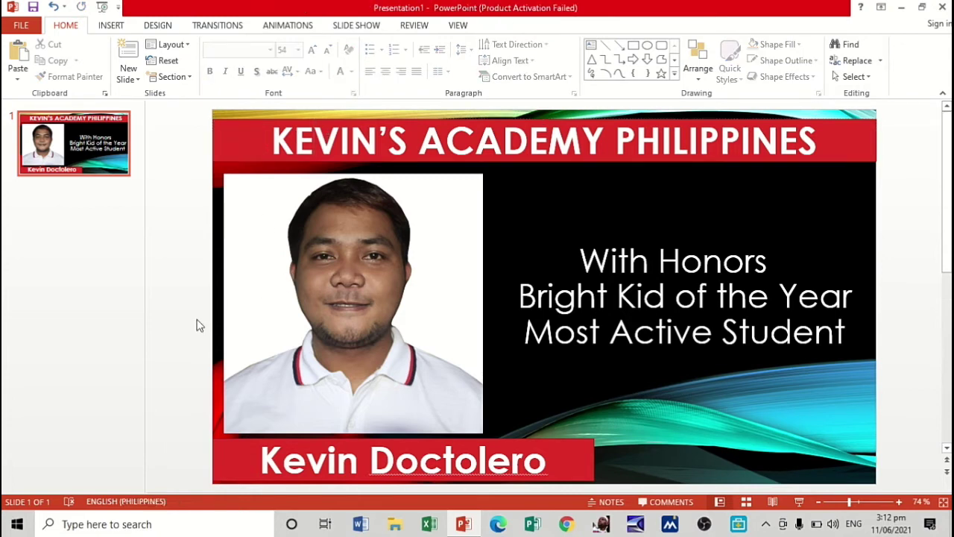
Step: Duplicate the first slide as slide 2
right_click(69, 158)
left_click(112, 256)
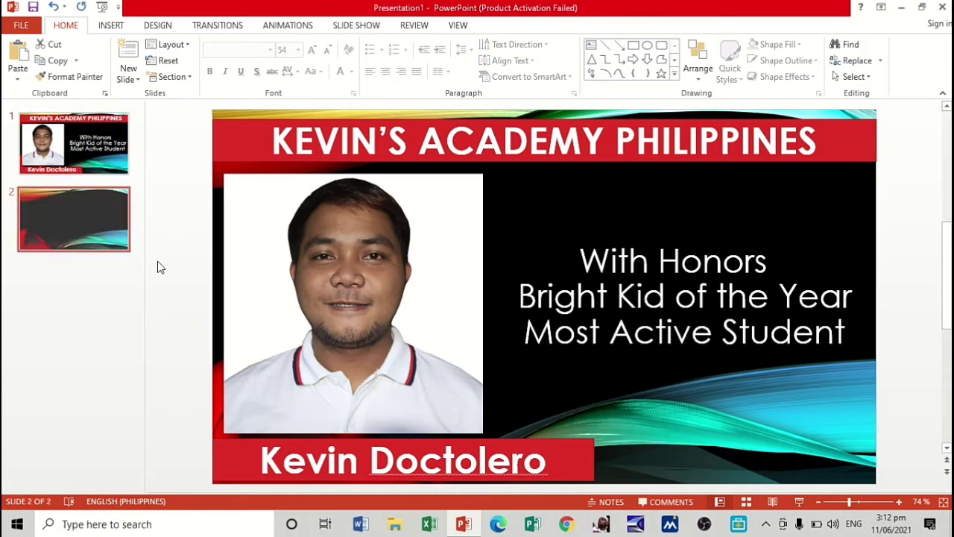
left_click(298, 298)
Step: Select slide 2's name caption and start typing a different student's name
left_click_drag(260, 461, 675, 450)
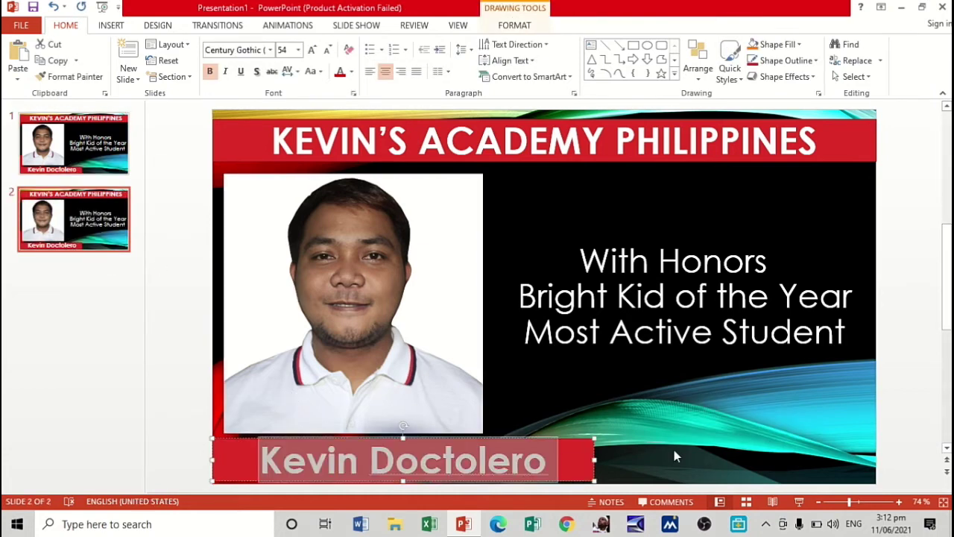
type("KEVOT")
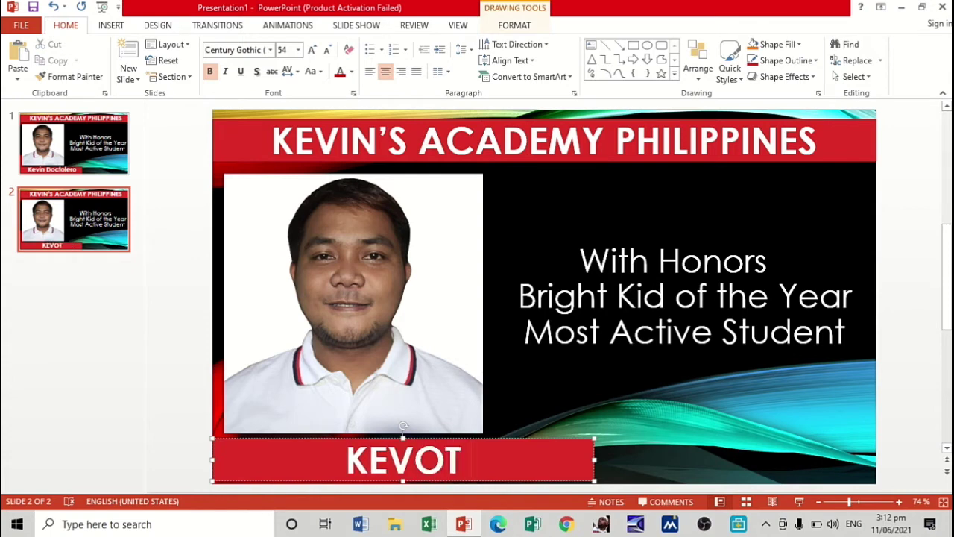
type(" D")
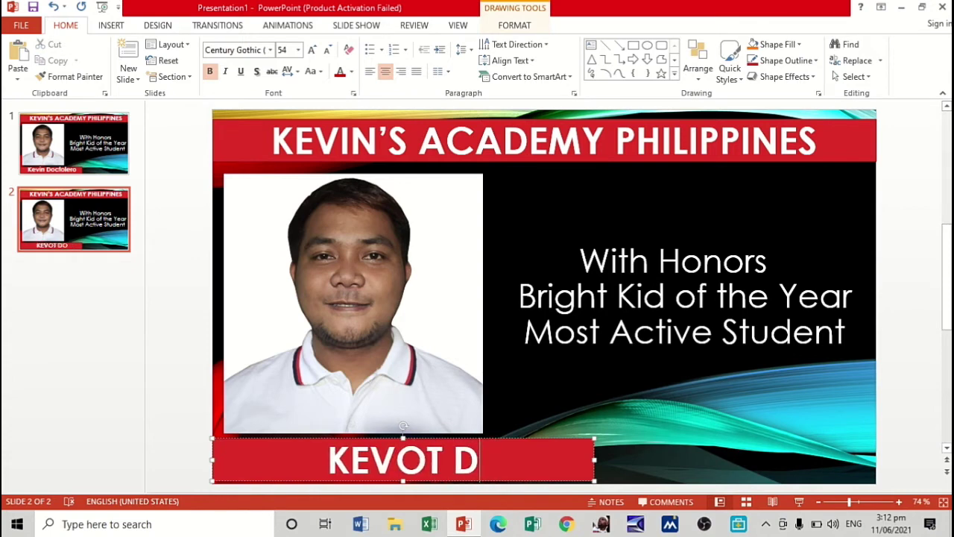
key("BackSpace")
key("BackSpace")
key("BackSpace")
key("BackSpace")
key("BackSpace")
type("ev")
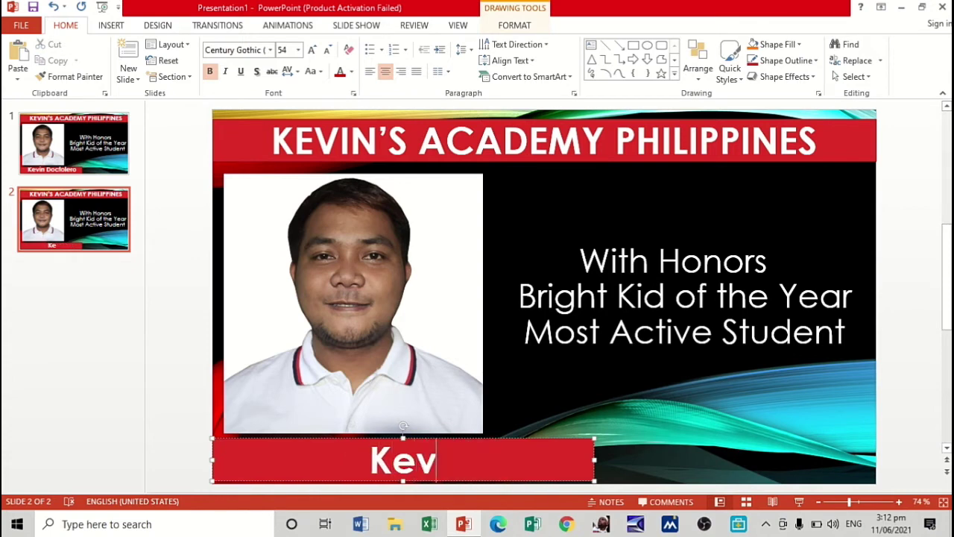
type("ot D")
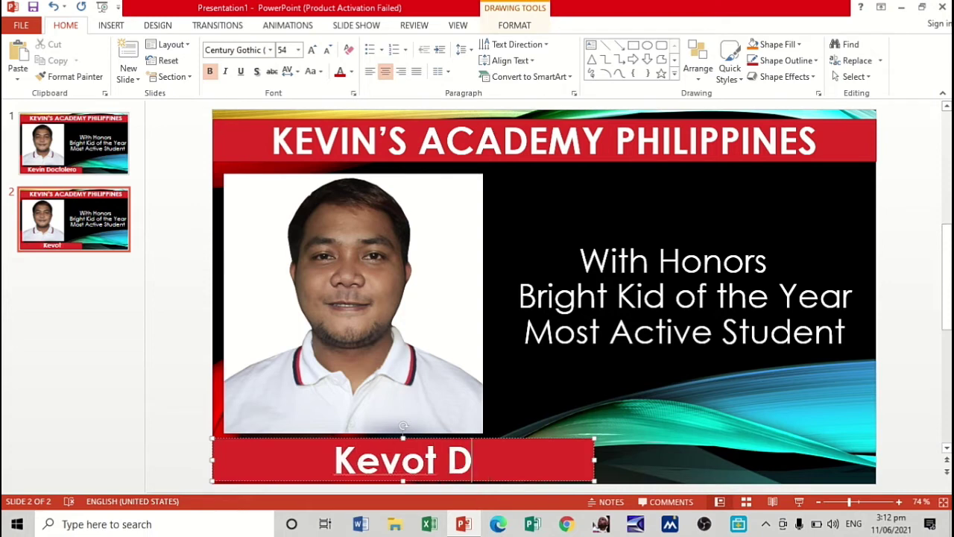
type("octor")
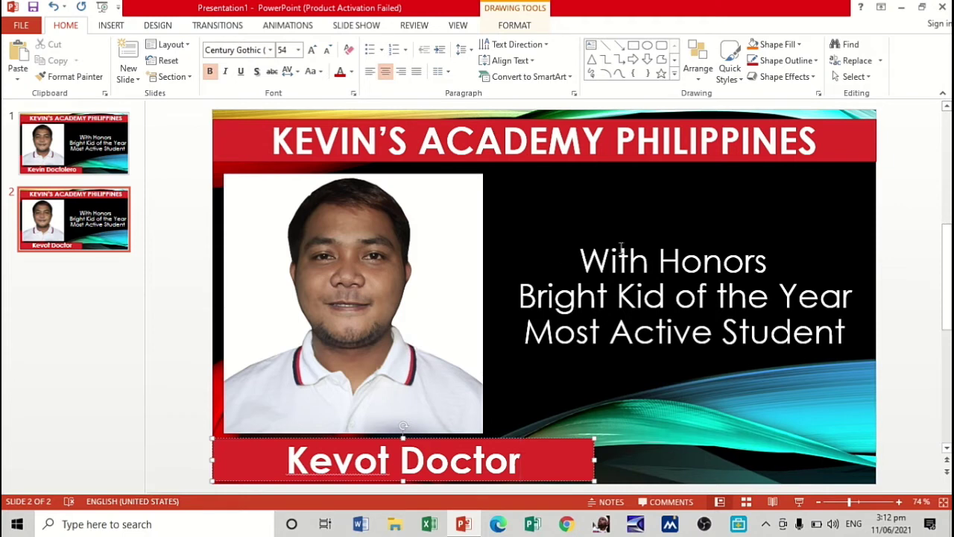
Step: Swap slide 2's photo for the KEVSSS picture, shrunk and placed on the left side
left_click(377, 306)
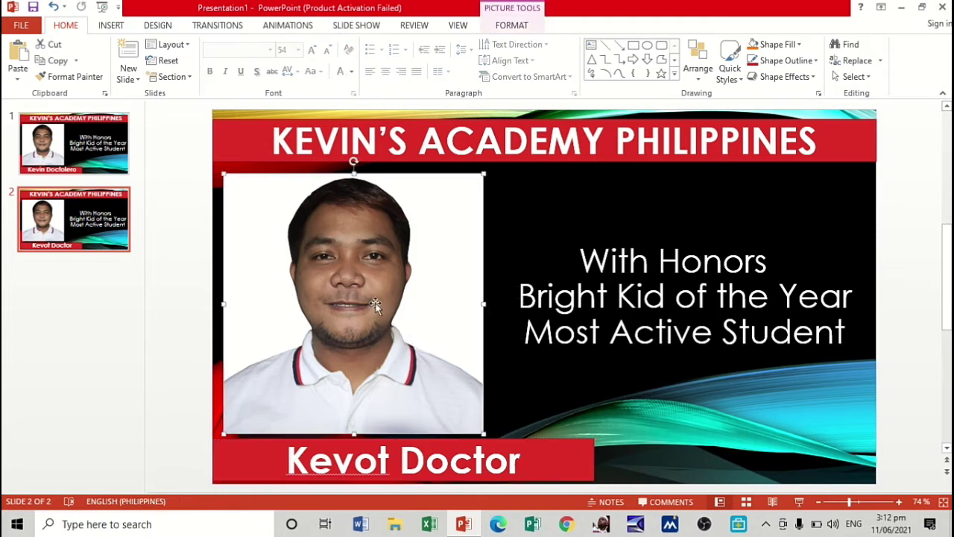
key("Delete")
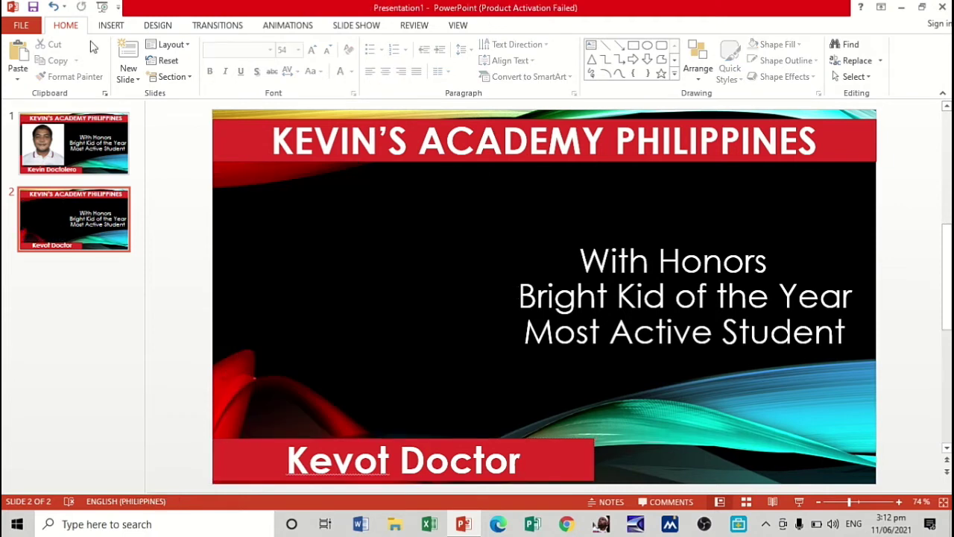
left_click(110, 25)
left_click(90, 60)
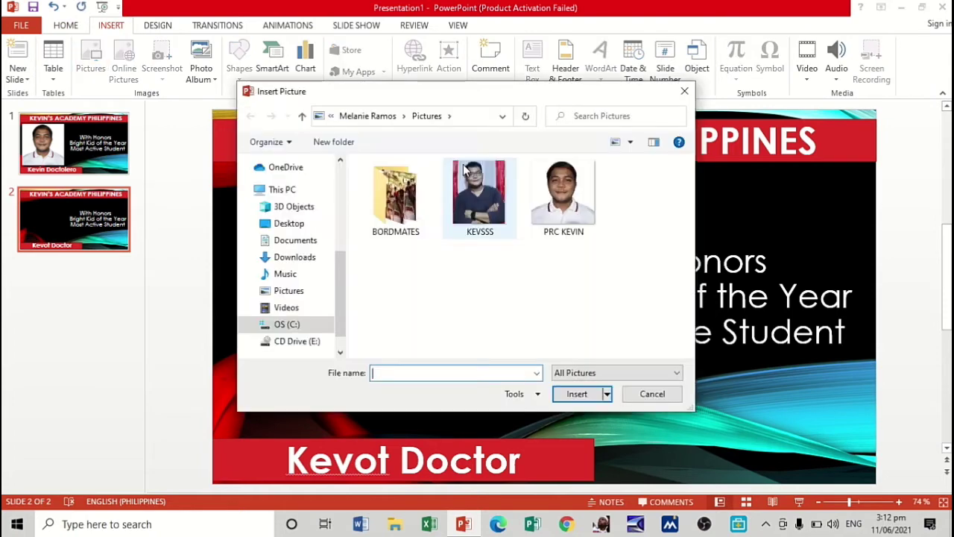
left_click(507, 213)
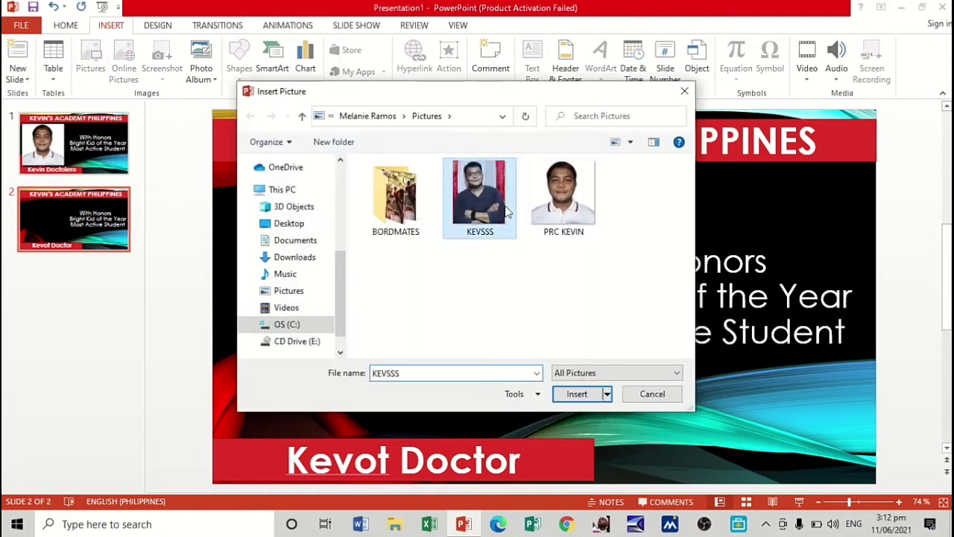
left_click(576, 393)
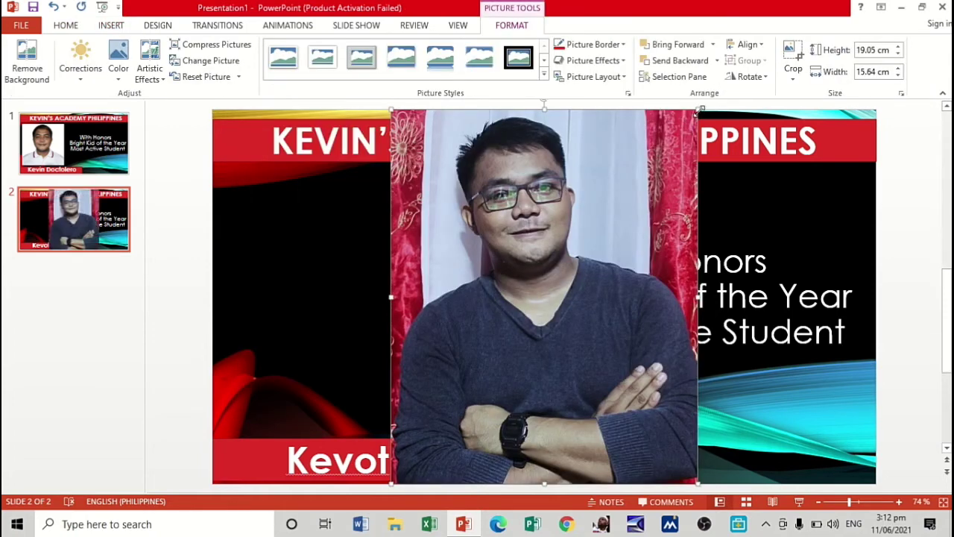
left_click_drag(699, 111, 604, 223)
left_click_drag(486, 340, 329, 284)
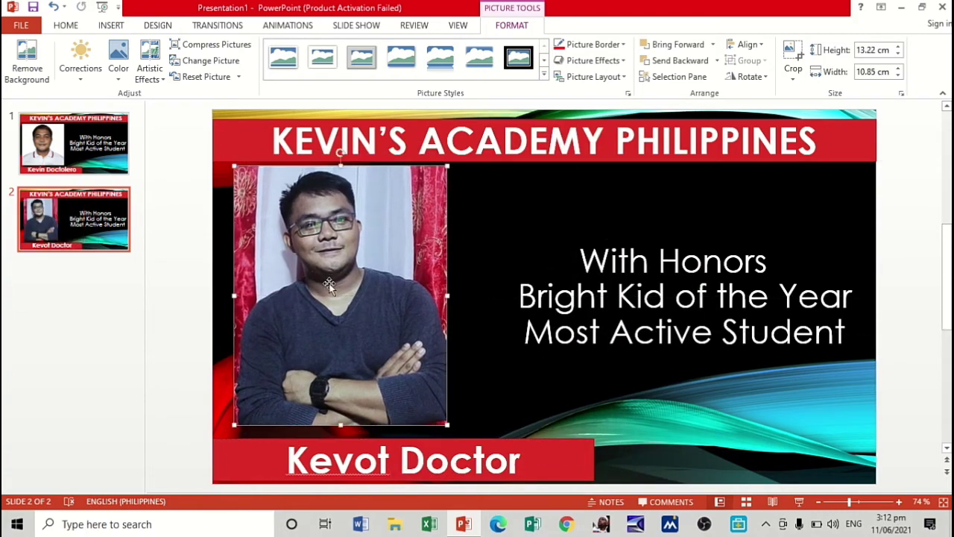
key("Down")
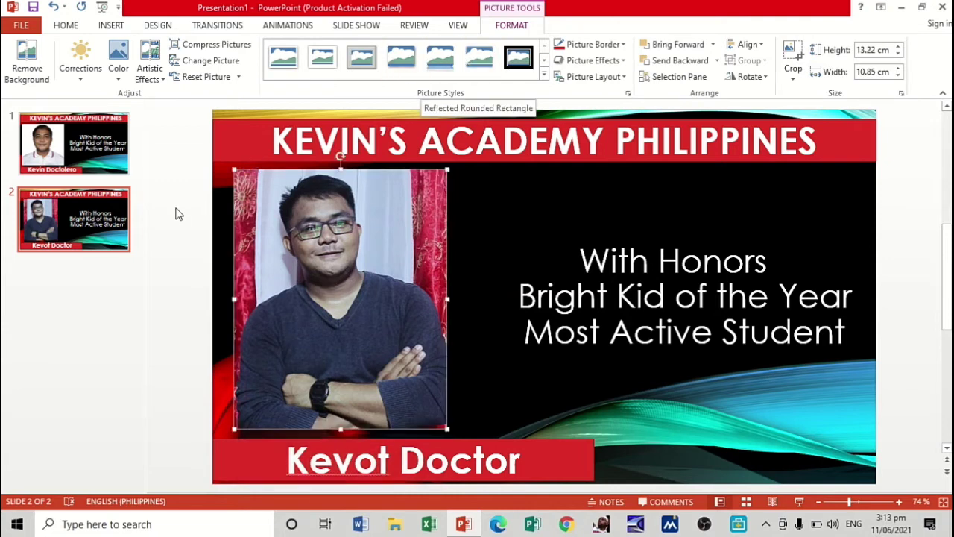
left_click(168, 233)
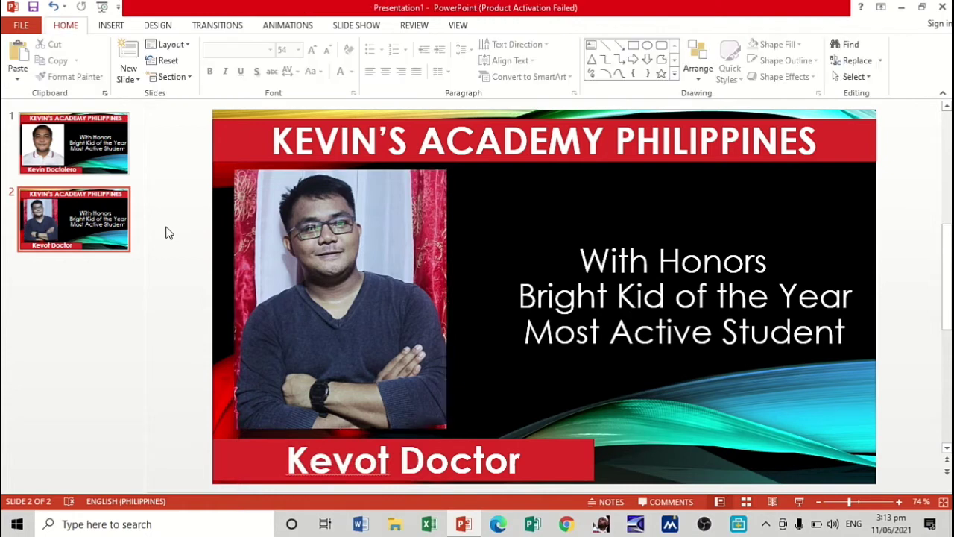
Step: Duplicate slide 2 as slide 3, type another name in its caption, and delete its photo
right_click(85, 239)
left_click(138, 337)
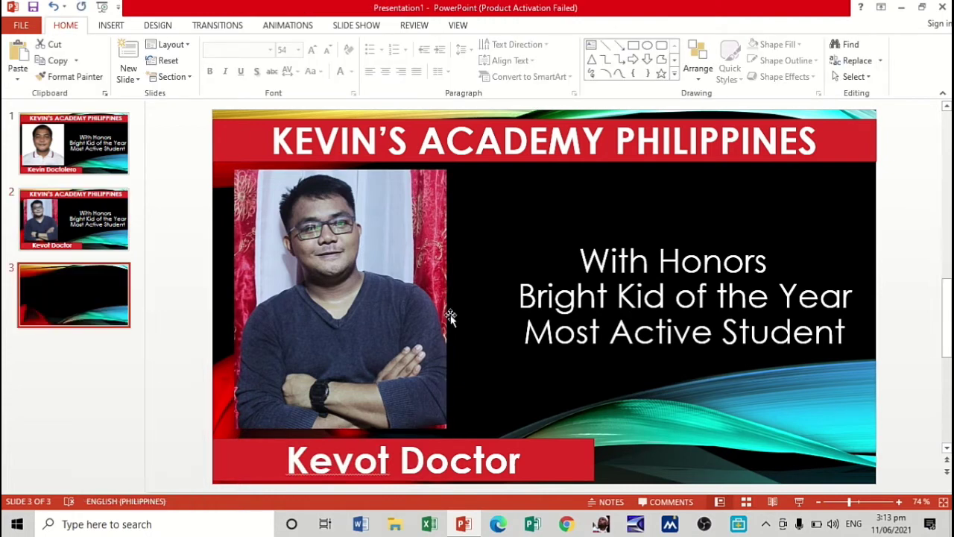
left_click_drag(313, 464, 581, 452)
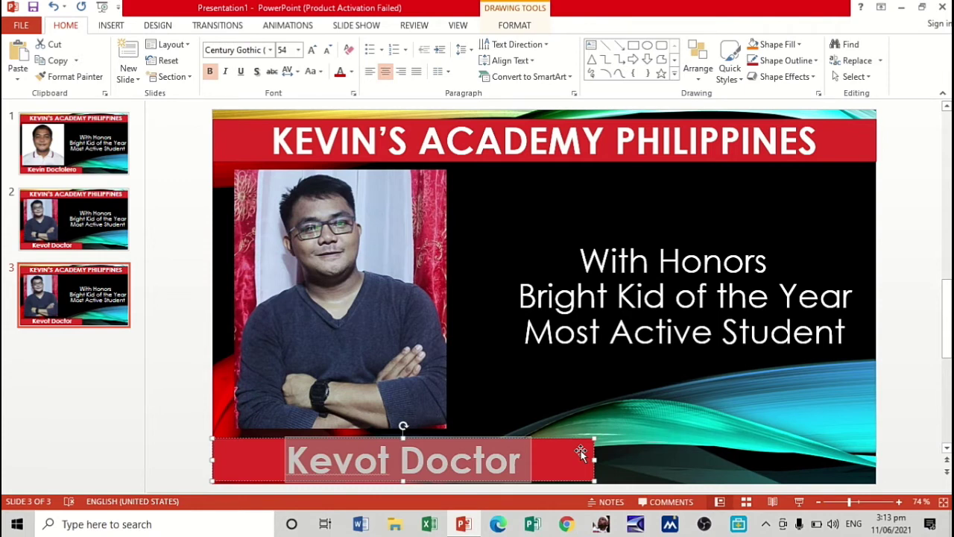
type("Pogi")
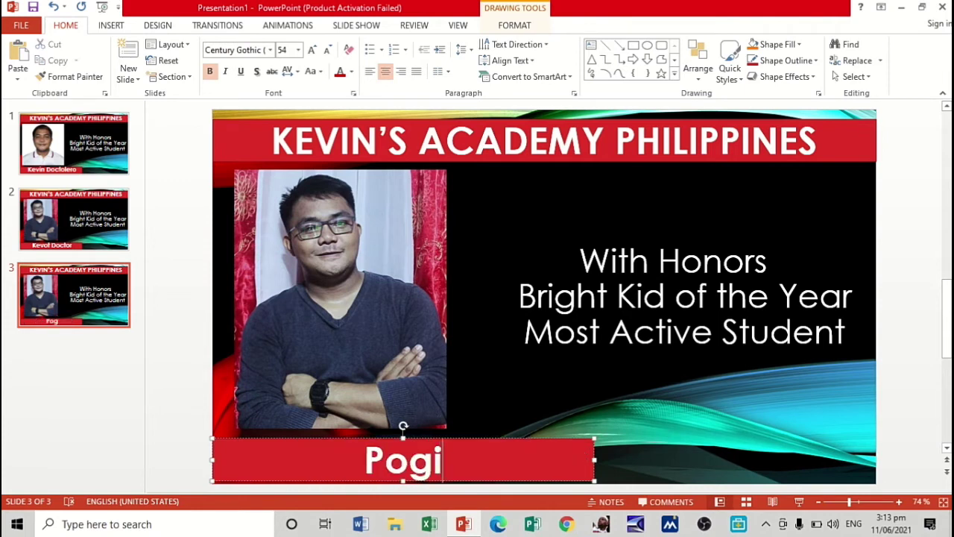
type(" Kevs")
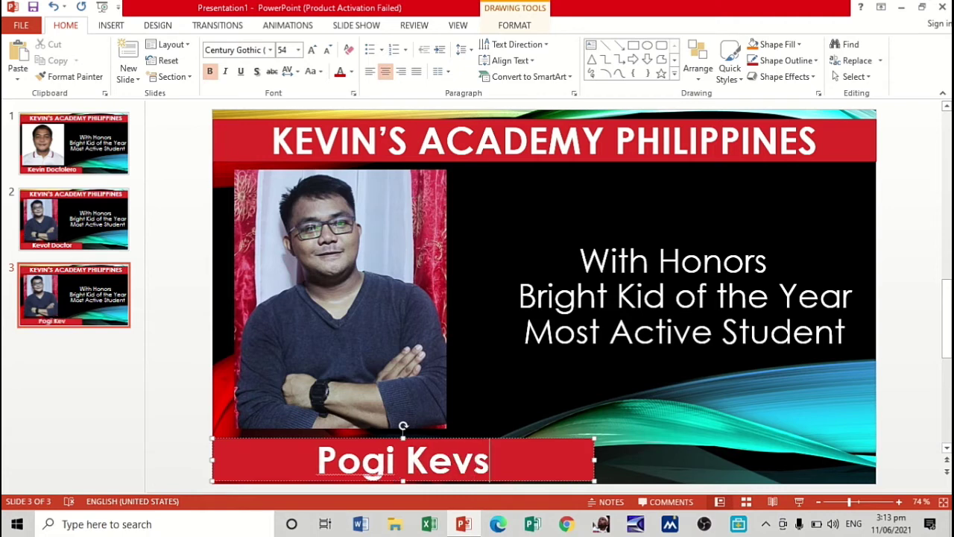
left_click(322, 338)
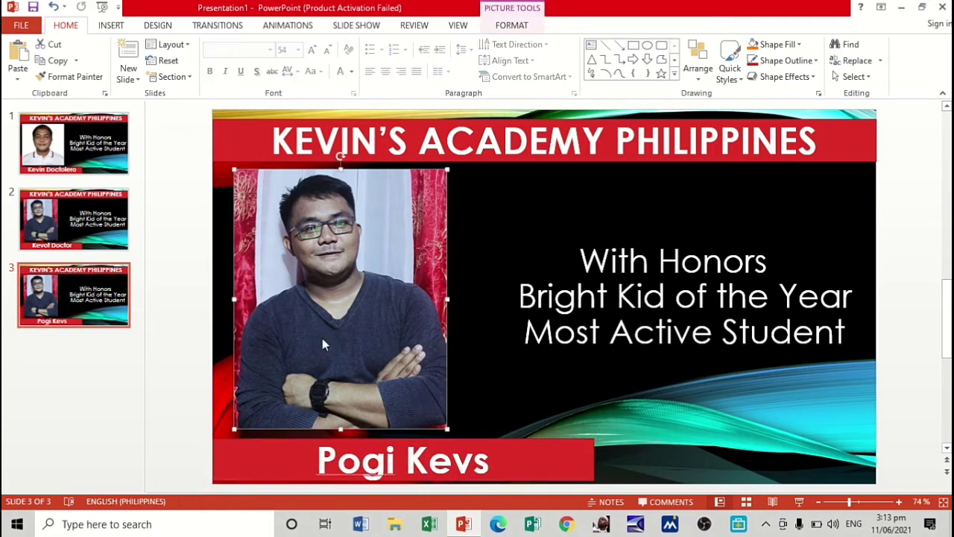
key("Delete")
Step: Insert the photo IMG_20210601_181412 from the BORDMATES folder onto slide 3
left_click(112, 25)
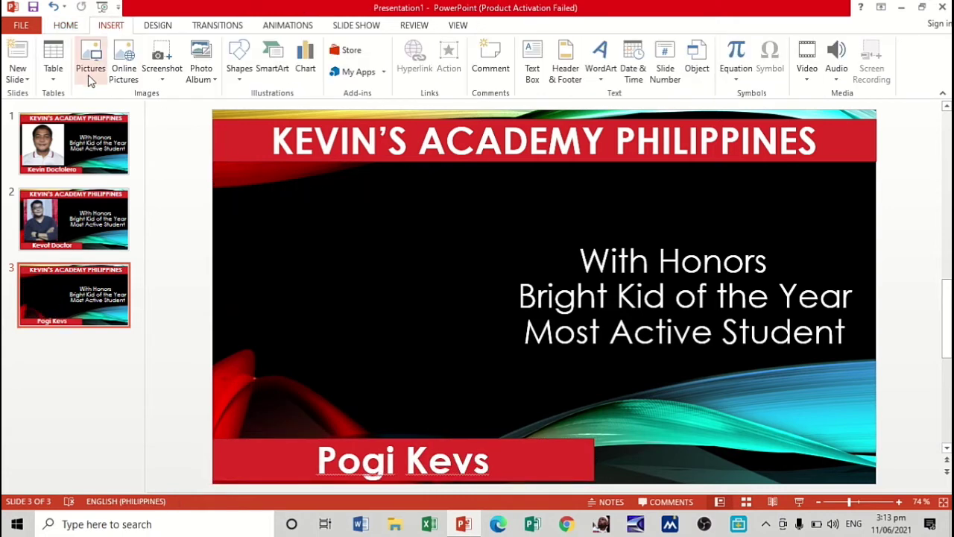
left_click(90, 67)
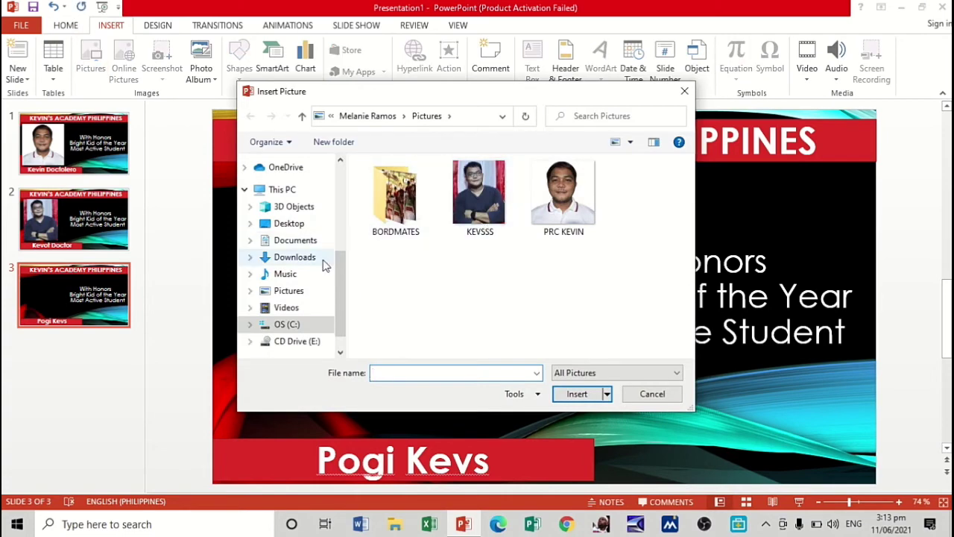
double_click(395, 195)
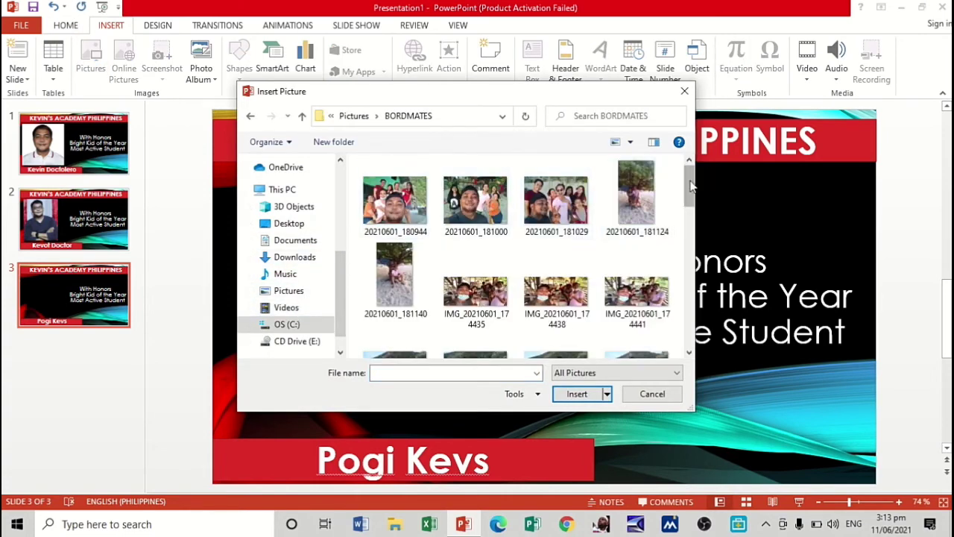
left_click_drag(690, 187, 691, 231)
scroll(690, 231, "up", 1)
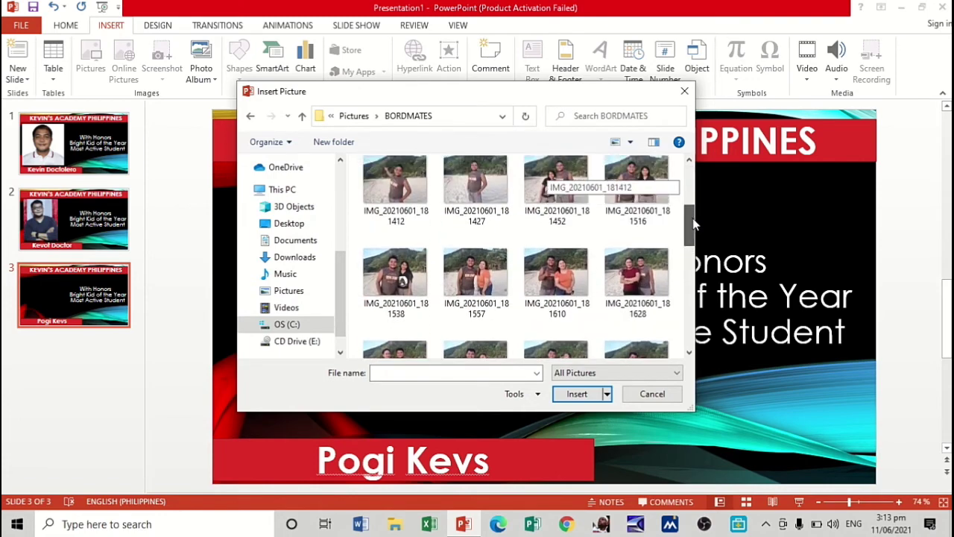
left_click(395, 199)
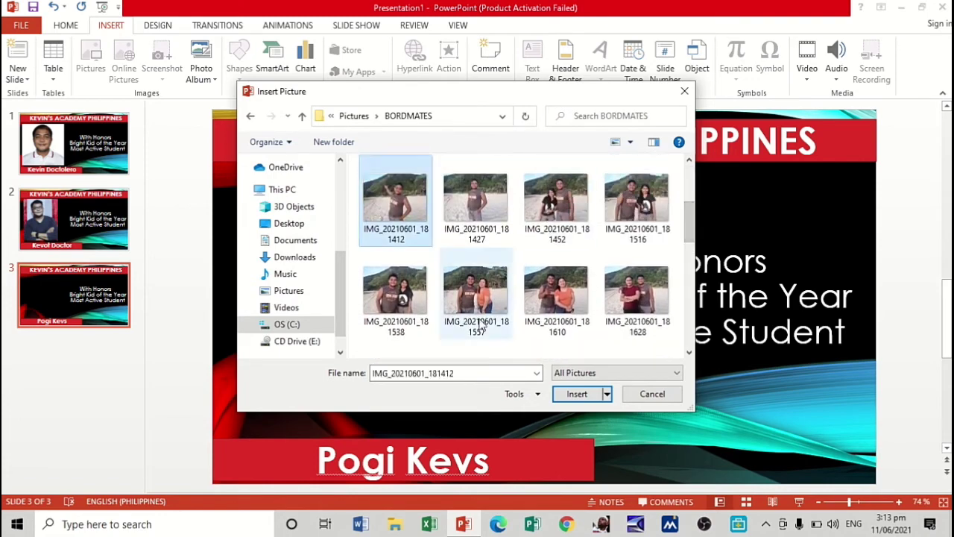
left_click(578, 393)
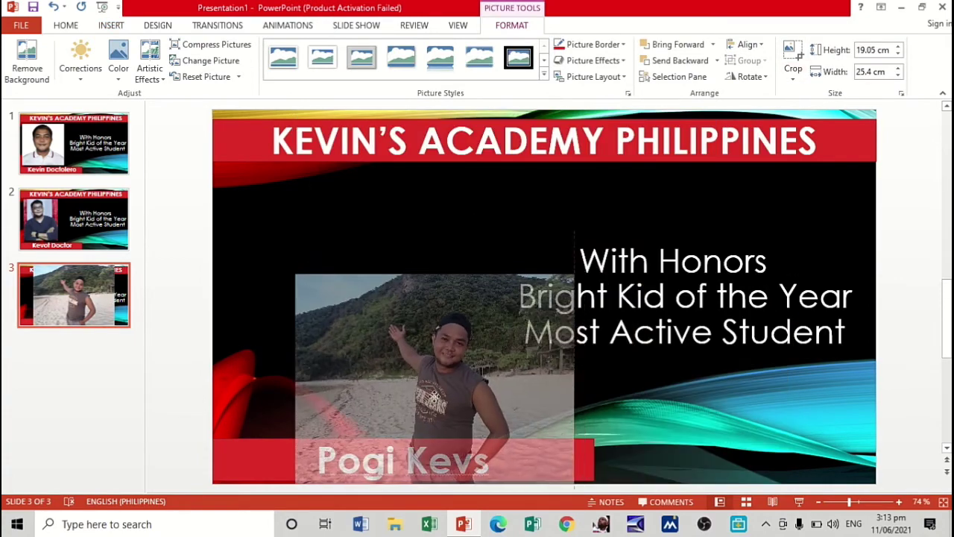
Step: Shrink the beach photo to about 10.67 cm tall and move it to the slide's left side
left_click_drag(792, 109, 572, 276)
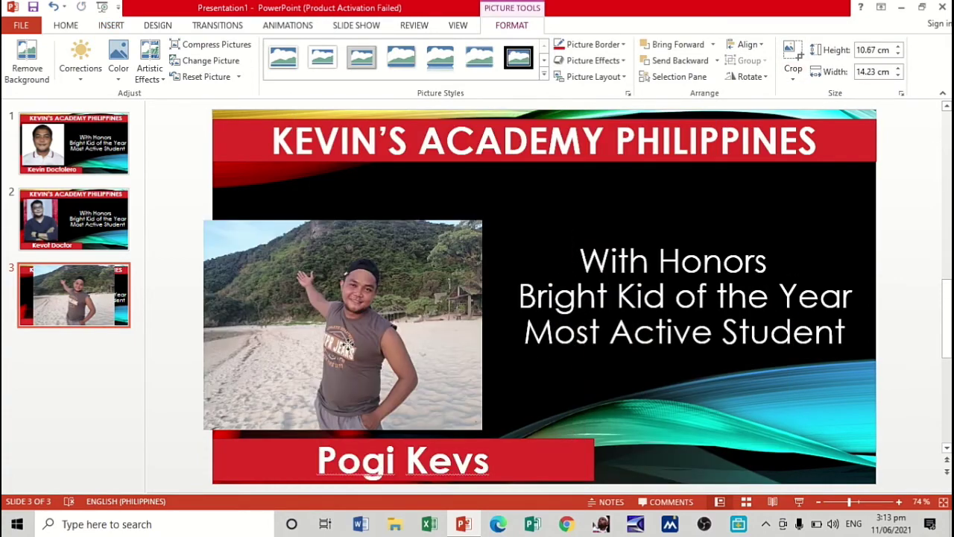
mouse_move(442, 395)
left_mouse_down()
mouse_move(371, 307)
mouse_move(376, 322)
left_mouse_up()
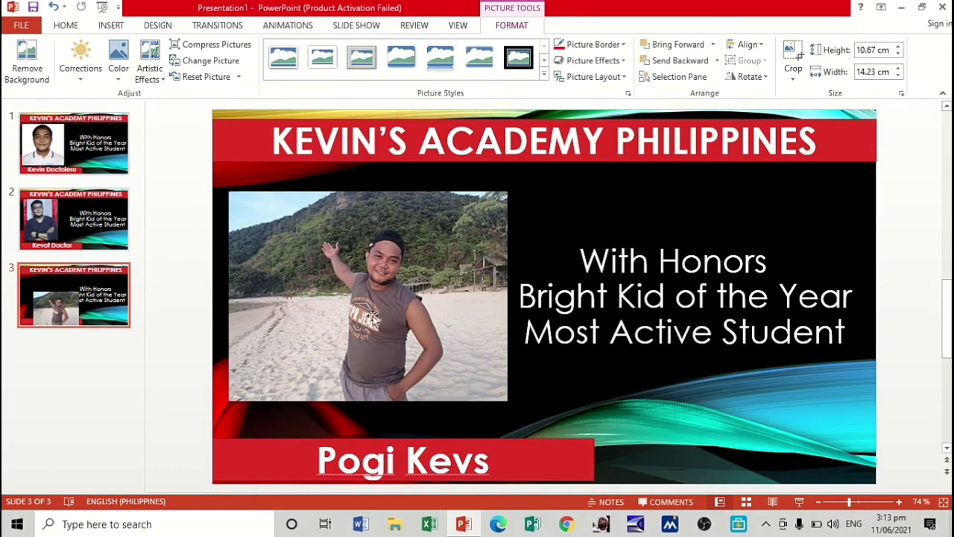
left_click(161, 279)
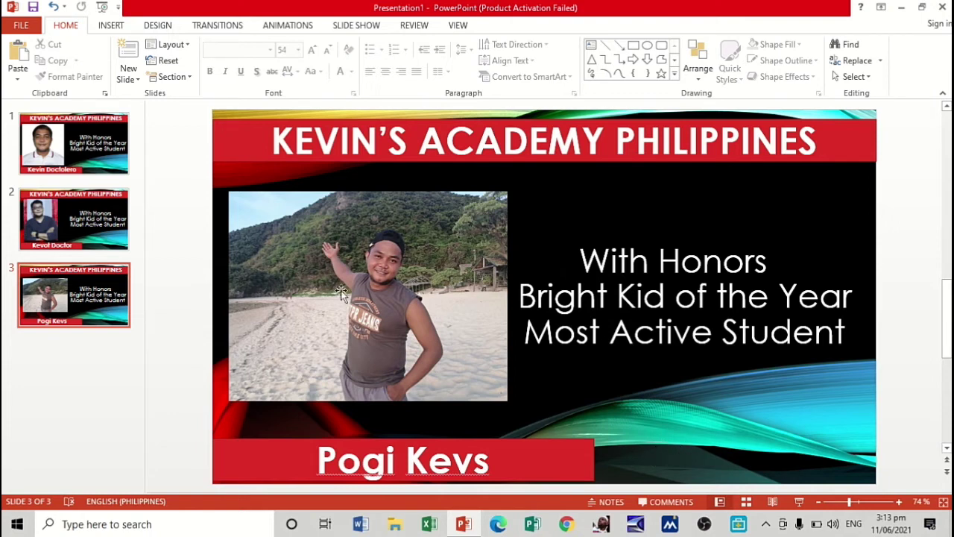
Step: Save the presentation as JPEG images named GRAD PICS on the Desktop
left_click(14, 25)
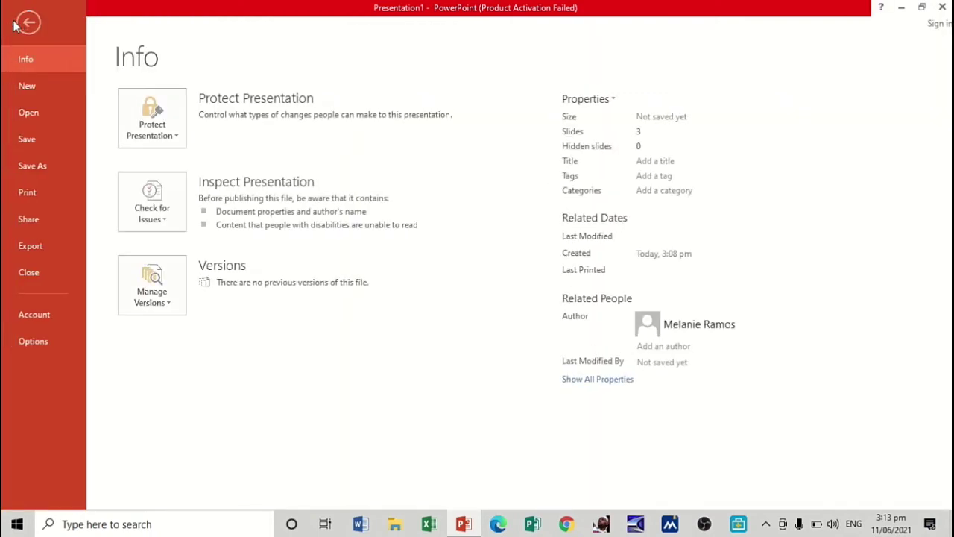
left_click(36, 167)
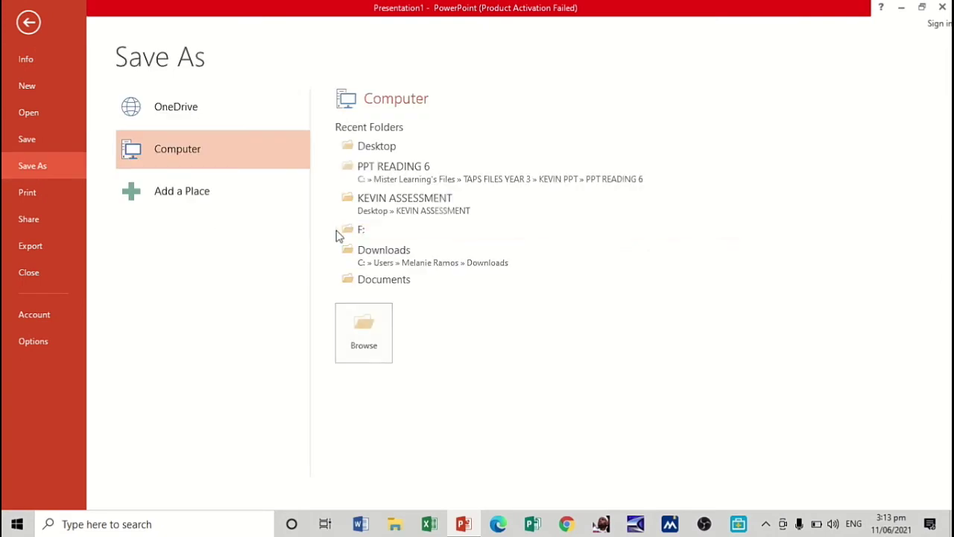
left_click(364, 333)
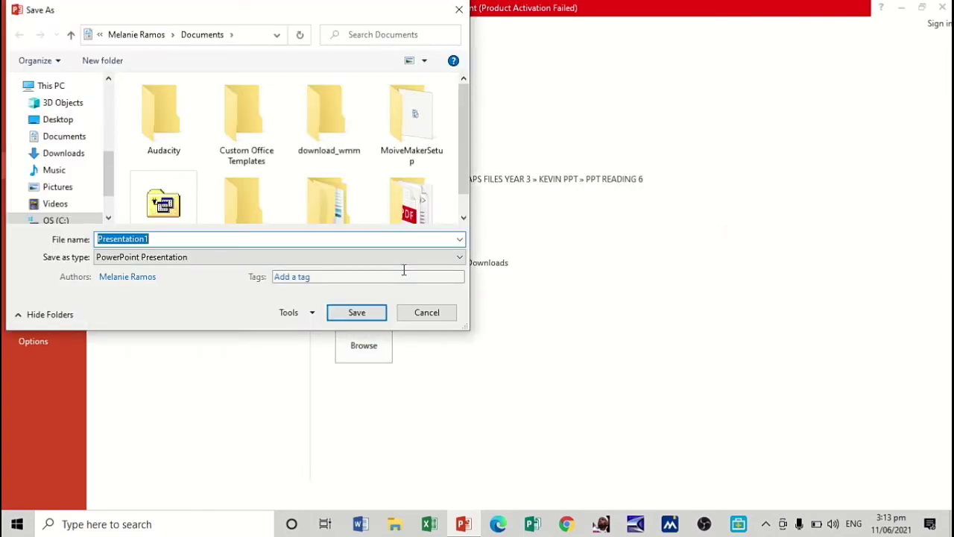
type("GRAD PICS")
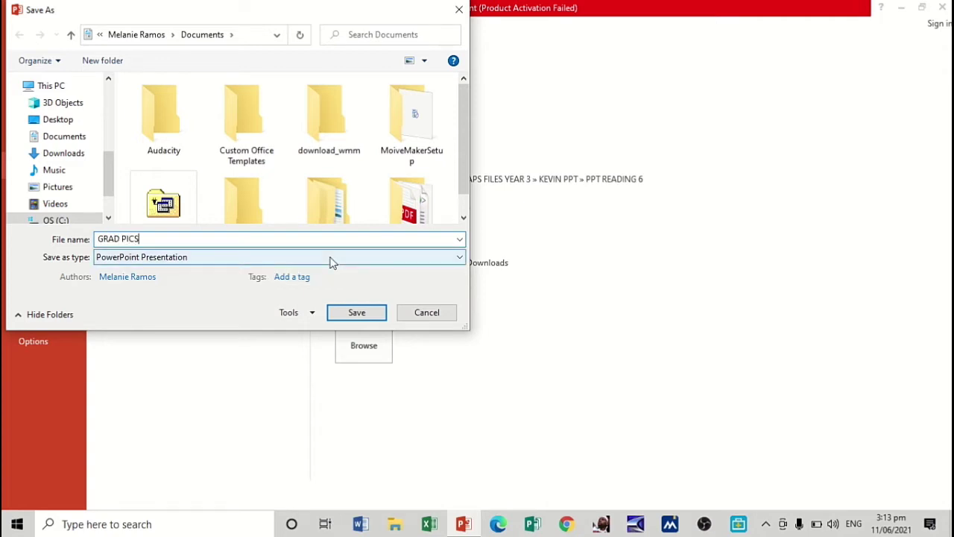
left_click(330, 257)
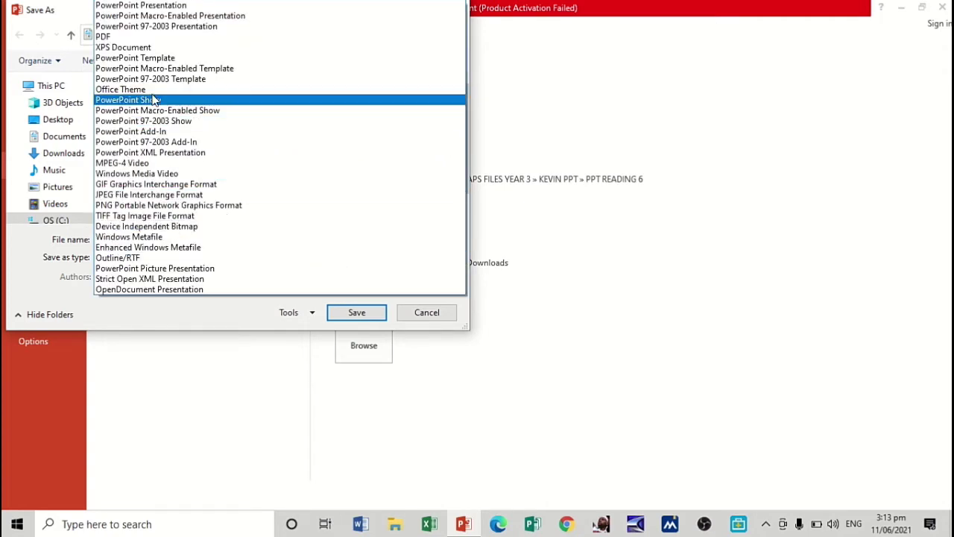
left_click(125, 195)
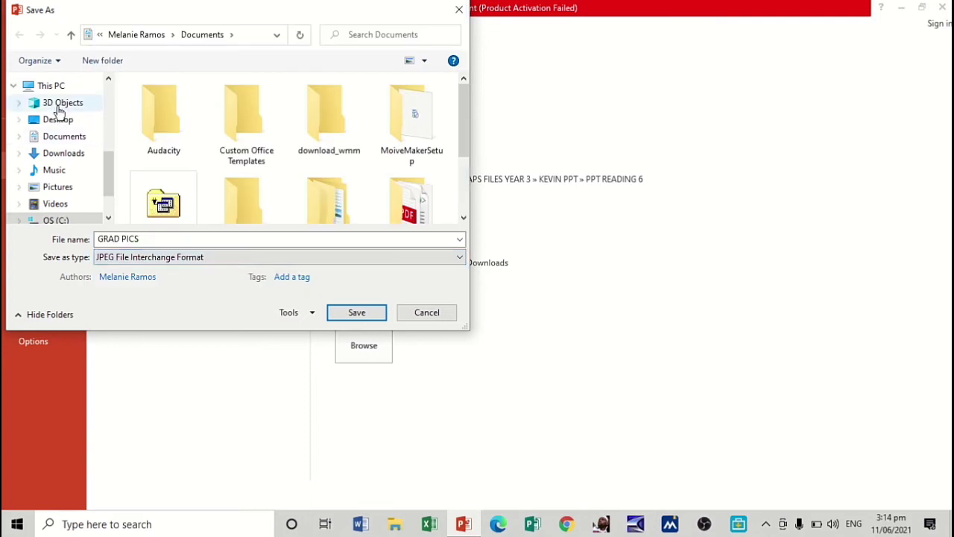
left_click(60, 120)
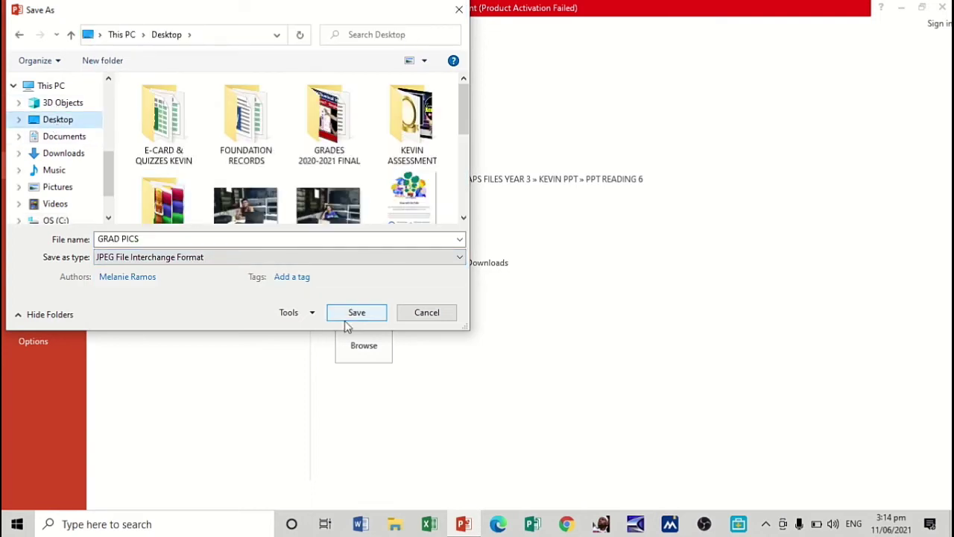
left_click(351, 317)
Step: Export all slides as separate images, then close PowerPoint without saving changes
left_click(410, 304)
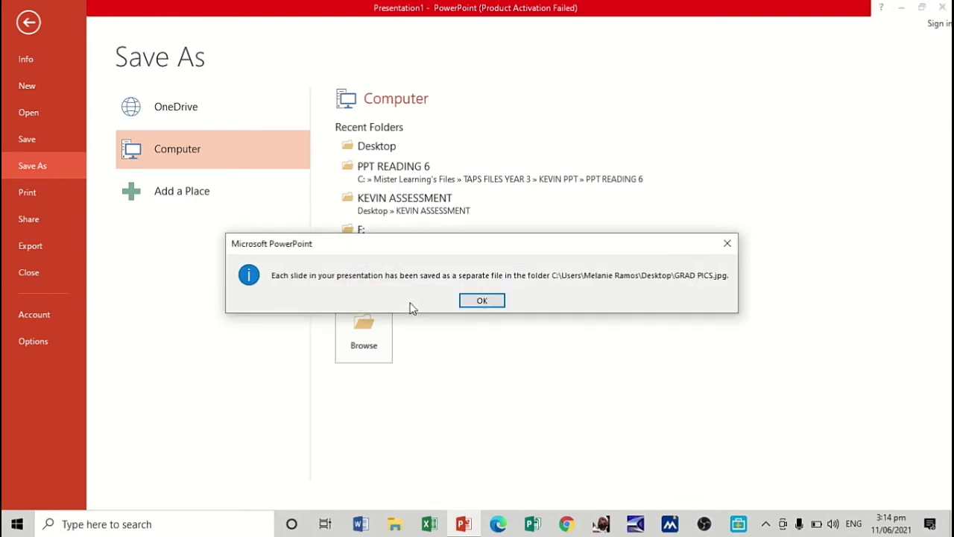
left_click(482, 301)
left_click(942, 6)
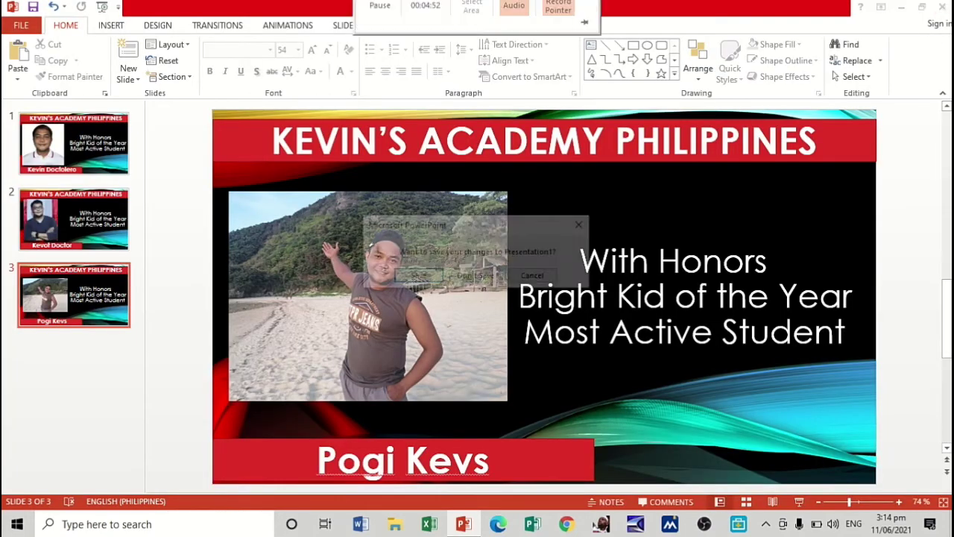
left_click(579, 223)
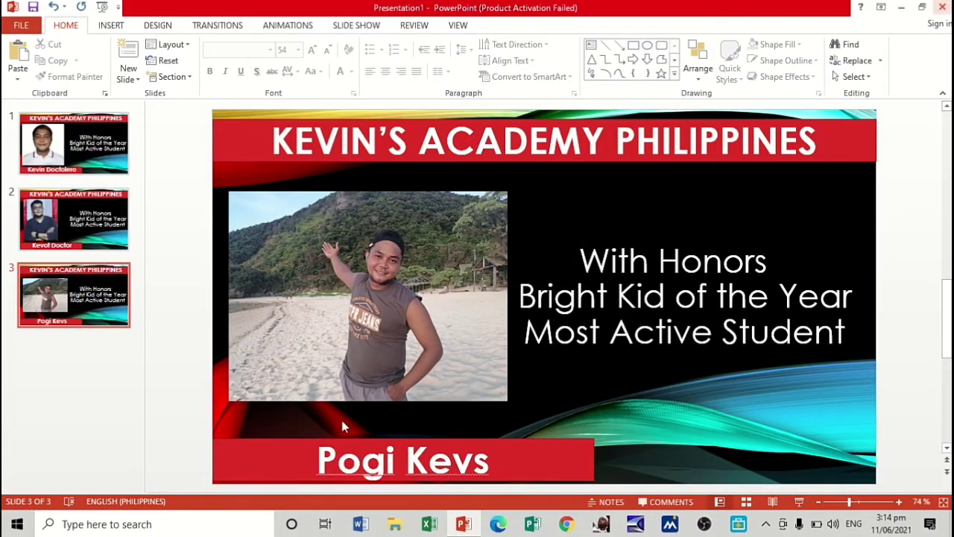
Step: Search for Movie Maker in Windows search and launch it with a new empty project
left_click(231, 524)
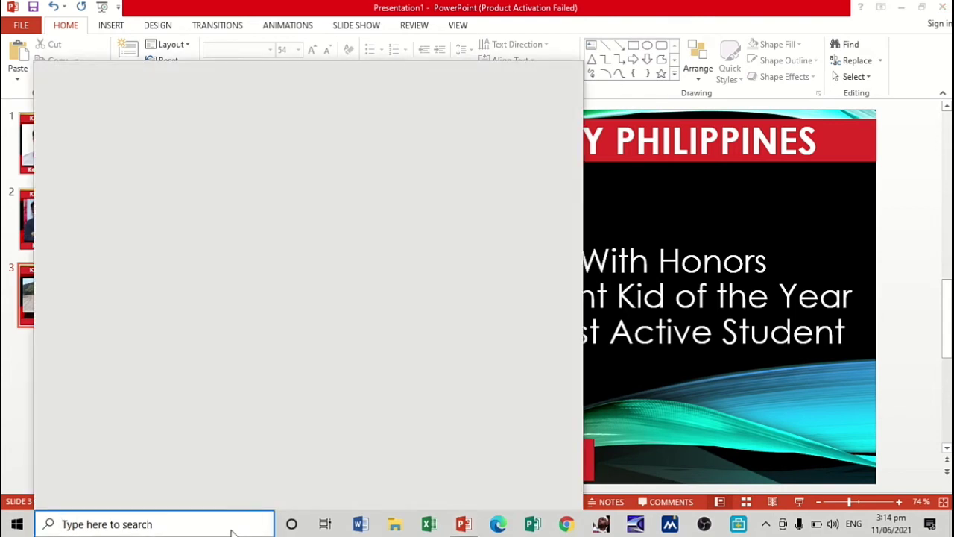
type("moie")
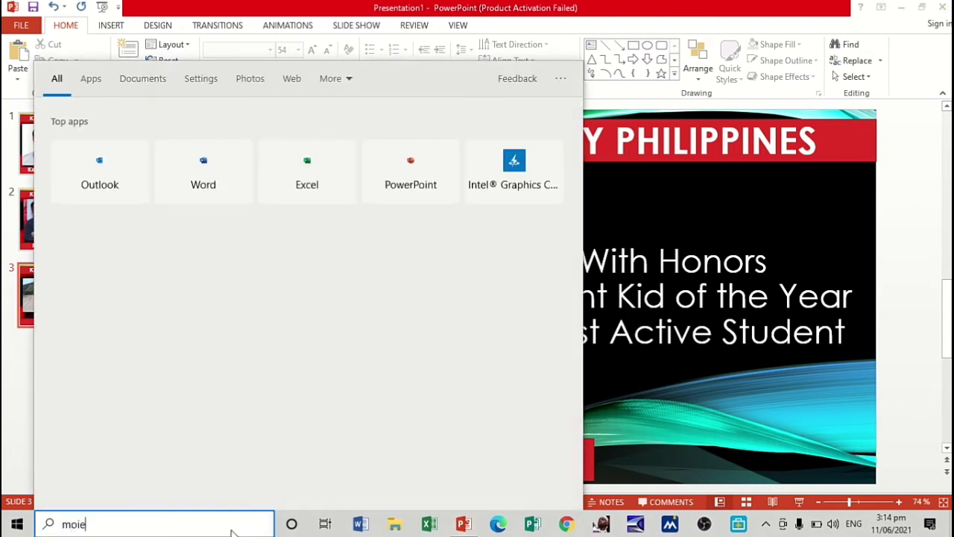
key("BackSpace")
type("vi")
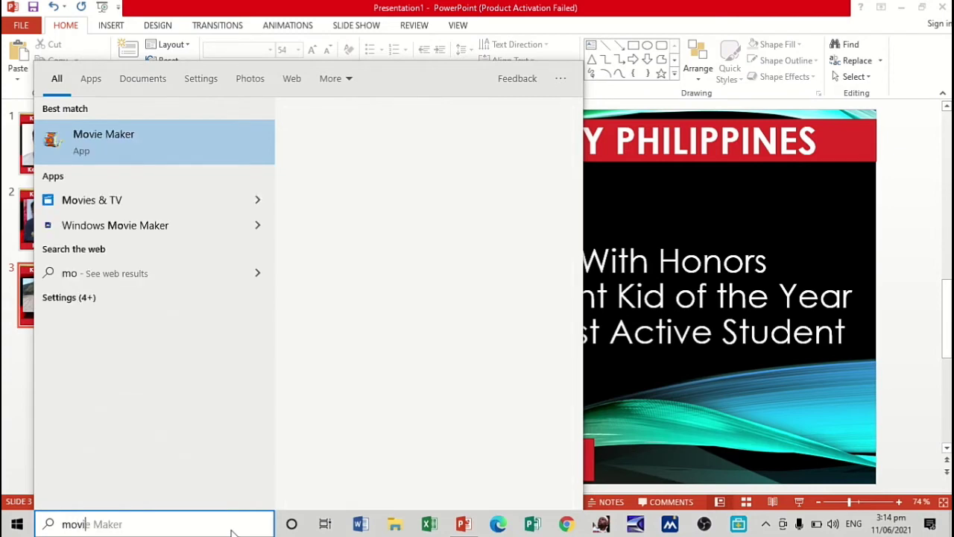
type("e")
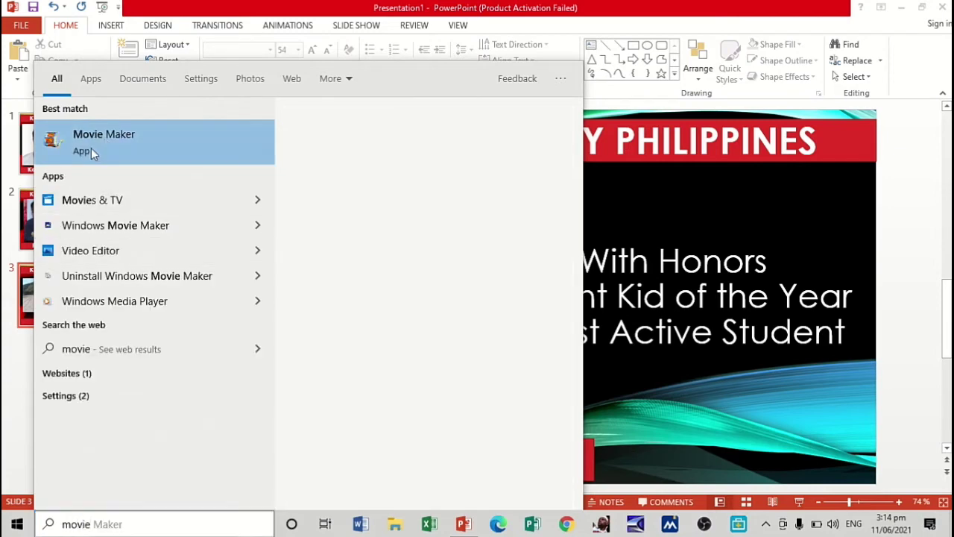
left_click(91, 148)
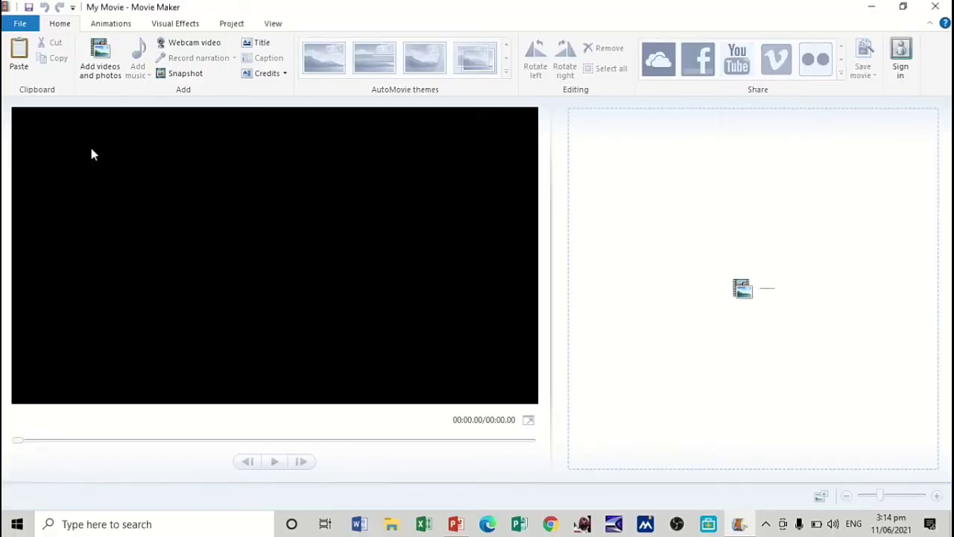
Step: Add Slide1, Slide2 and Slide3 from Desktop > GRAD PICS to the storyboard
left_click(102, 67)
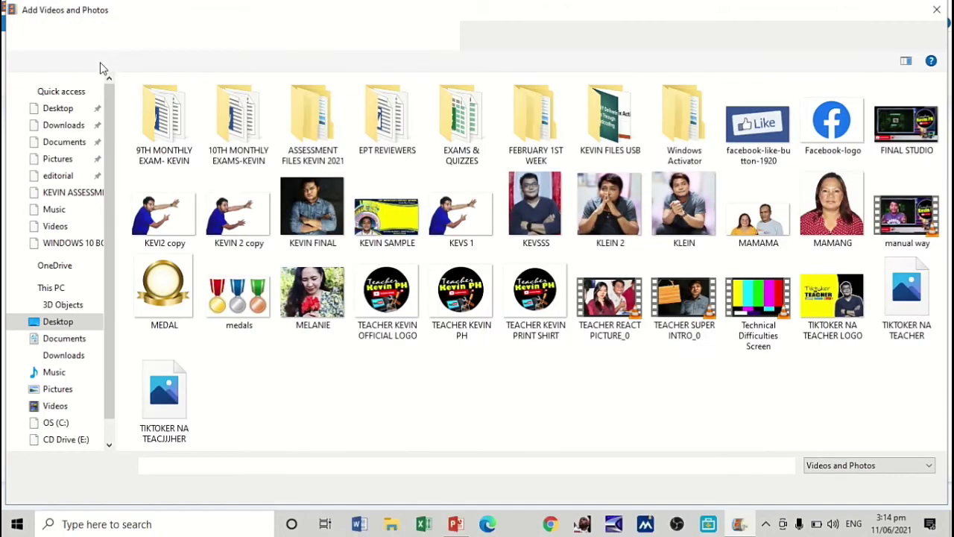
left_click(75, 109)
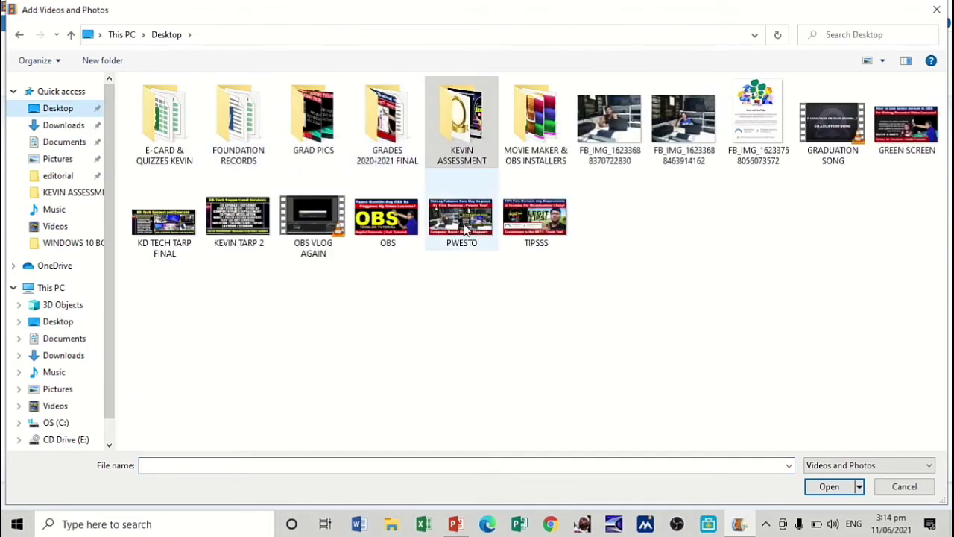
double_click(316, 138)
left_click(179, 142)
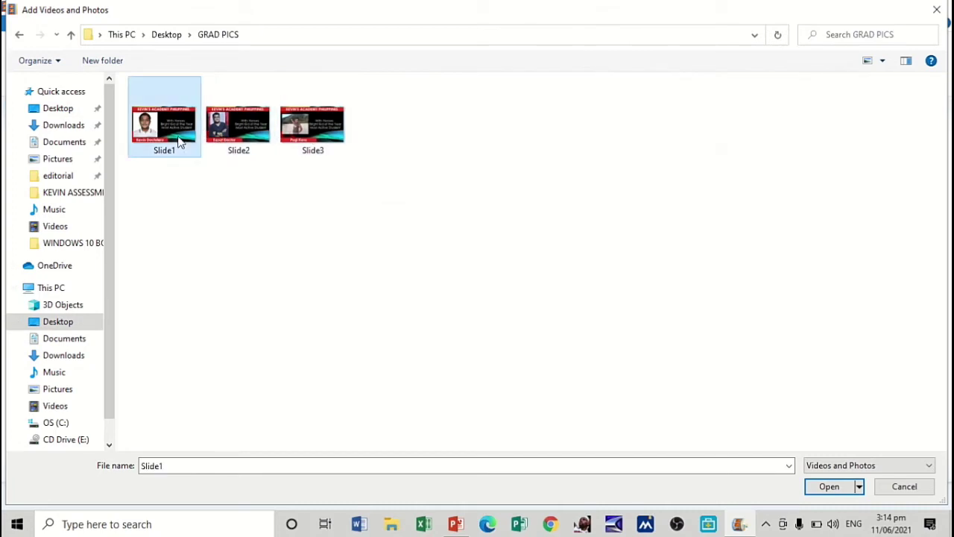
key("shift+Right")
key("shift+Right")
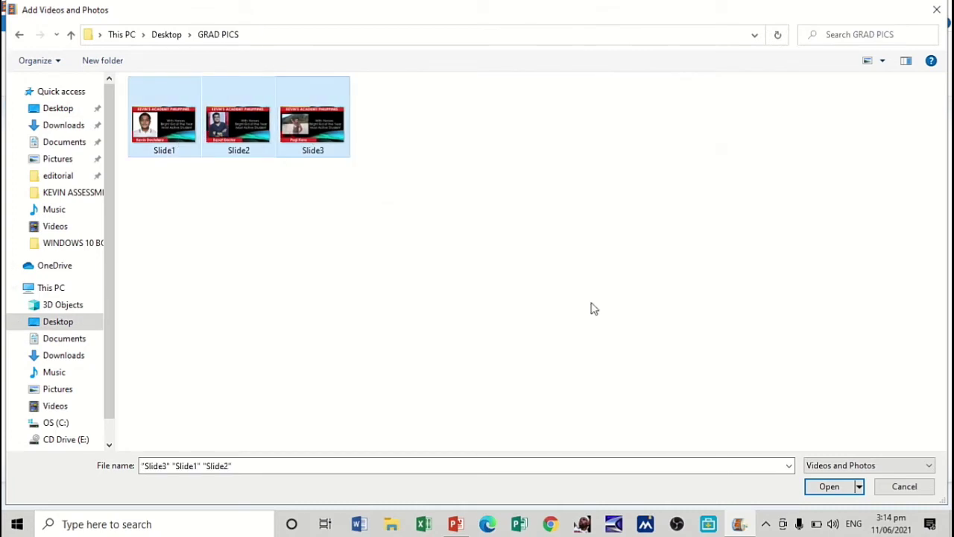
left_click(817, 482)
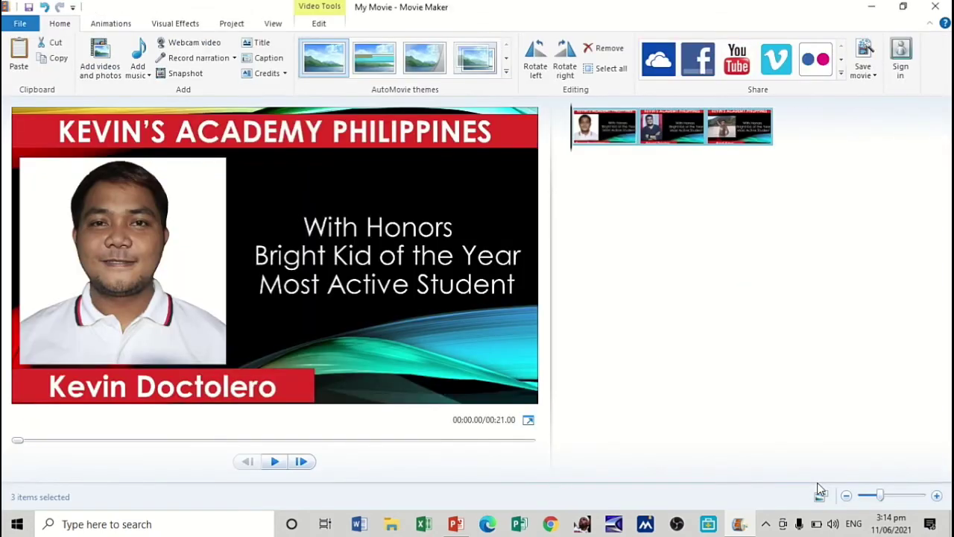
Step: Preview the 21-second movie, rewind to the start and select all three clips
key("space")
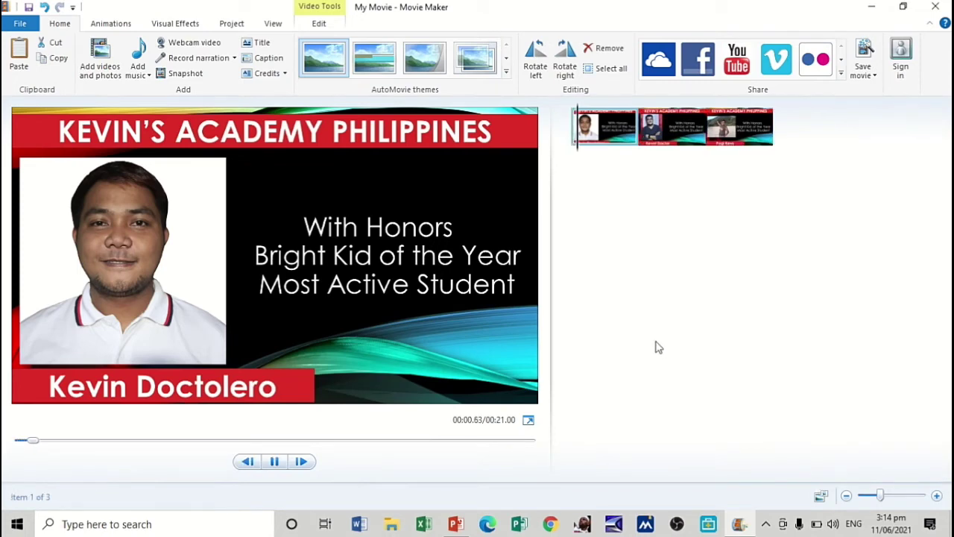
key("space")
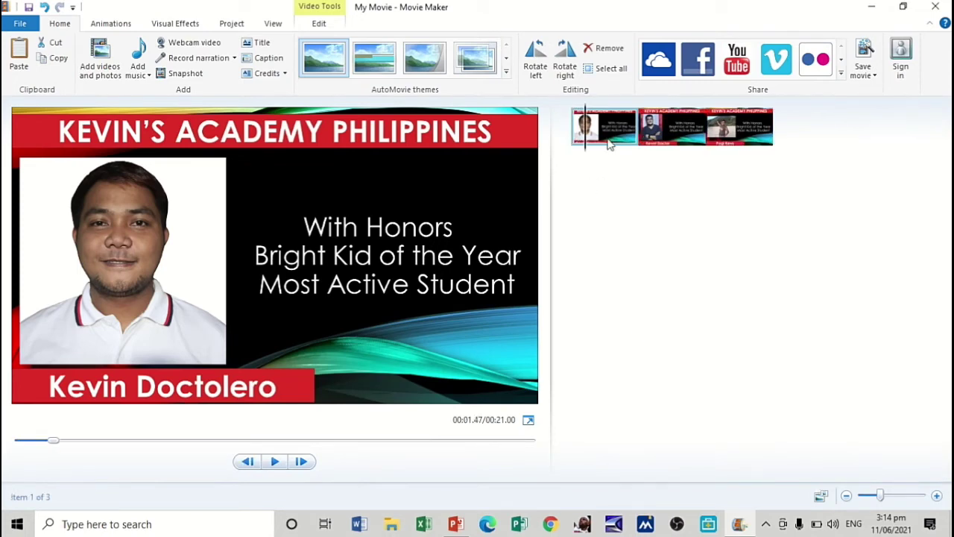
key("Home")
key("ctrl+a")
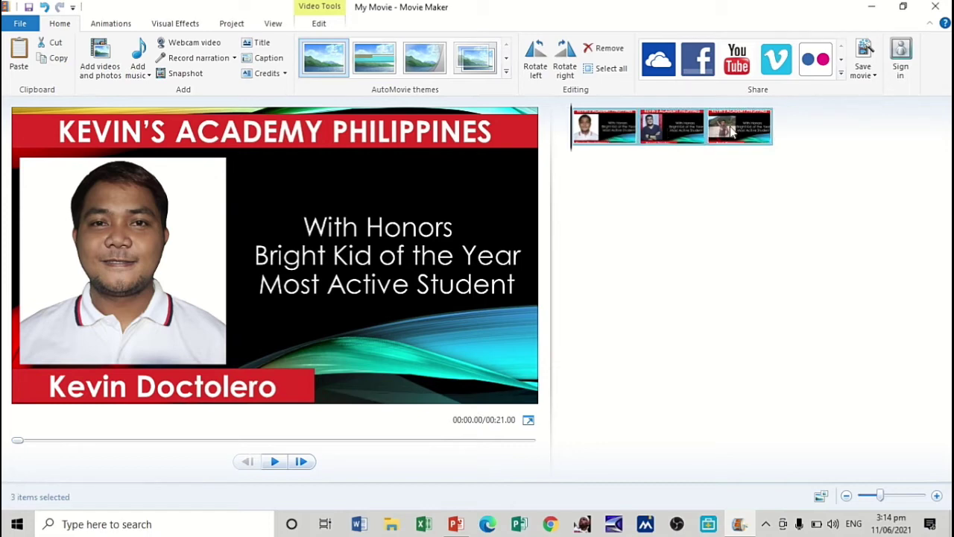
Step: Set every clip's duration to 5.00 seconds and preview the 15-second movie
left_click(319, 23)
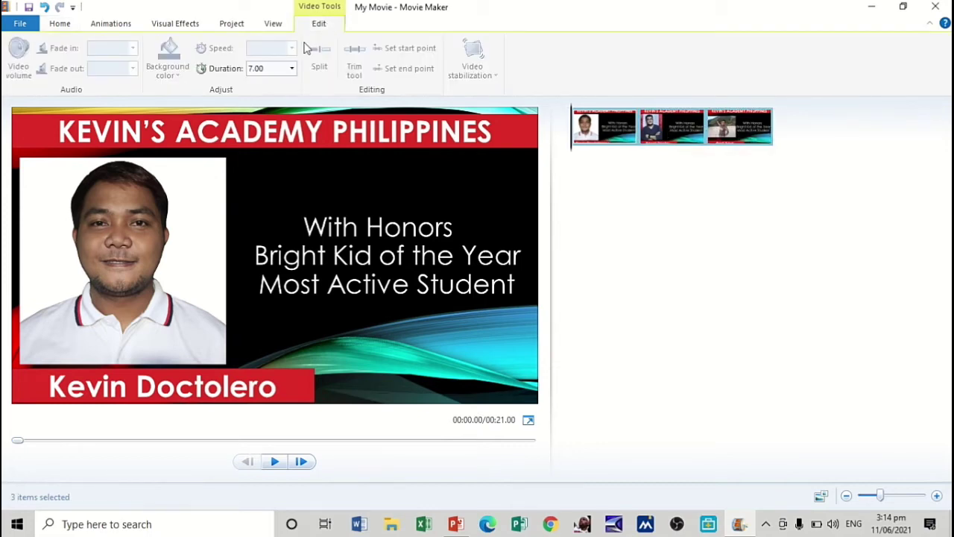
left_click(276, 68)
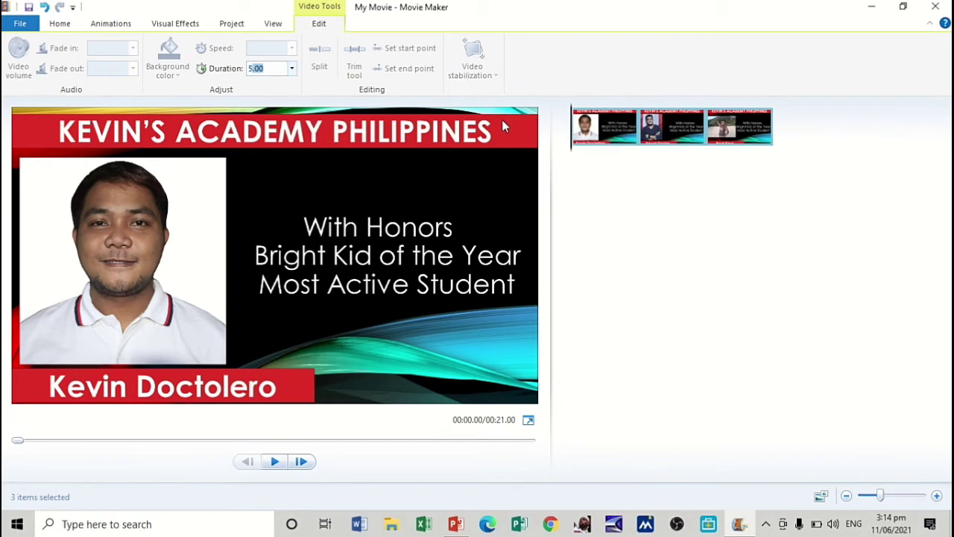
key("Return")
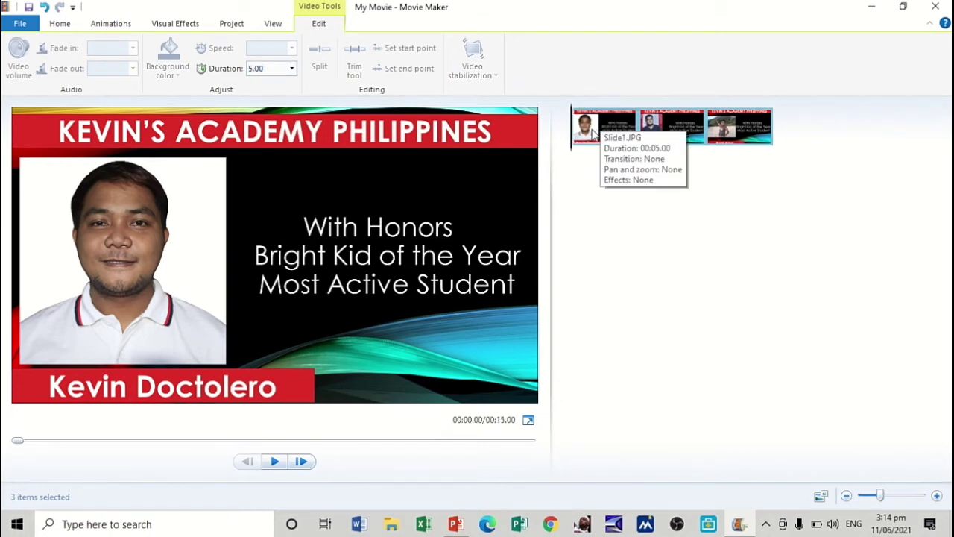
key("space")
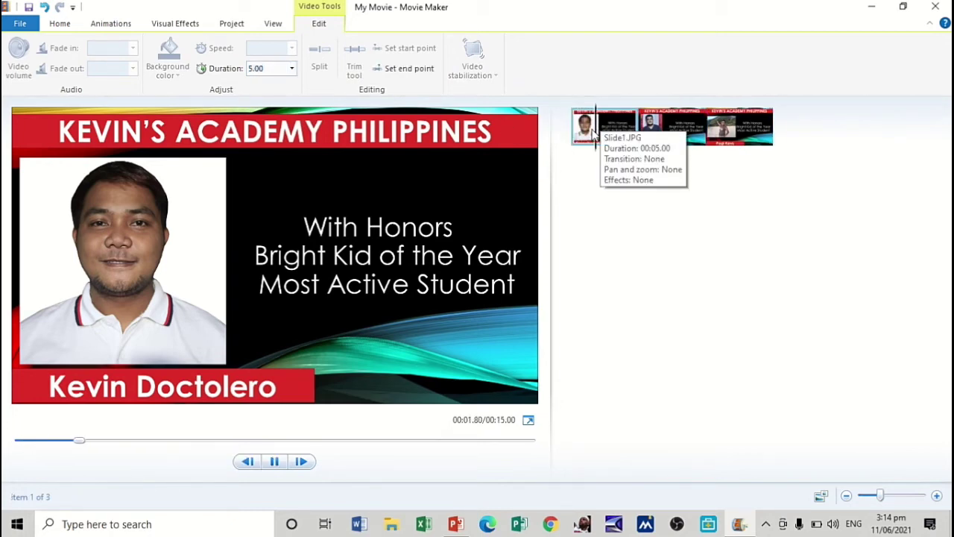
key("space")
key("Home")
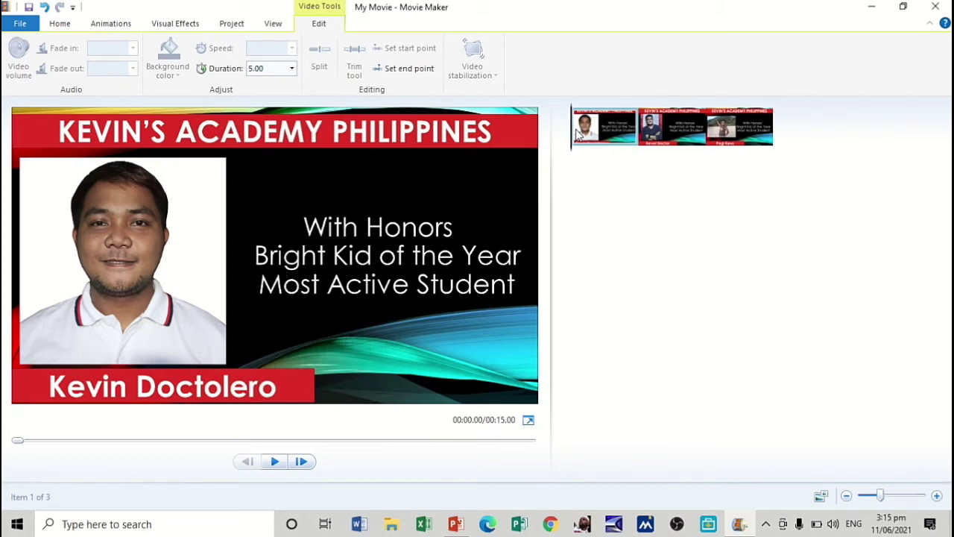
left_click_drag(578, 133, 706, 129)
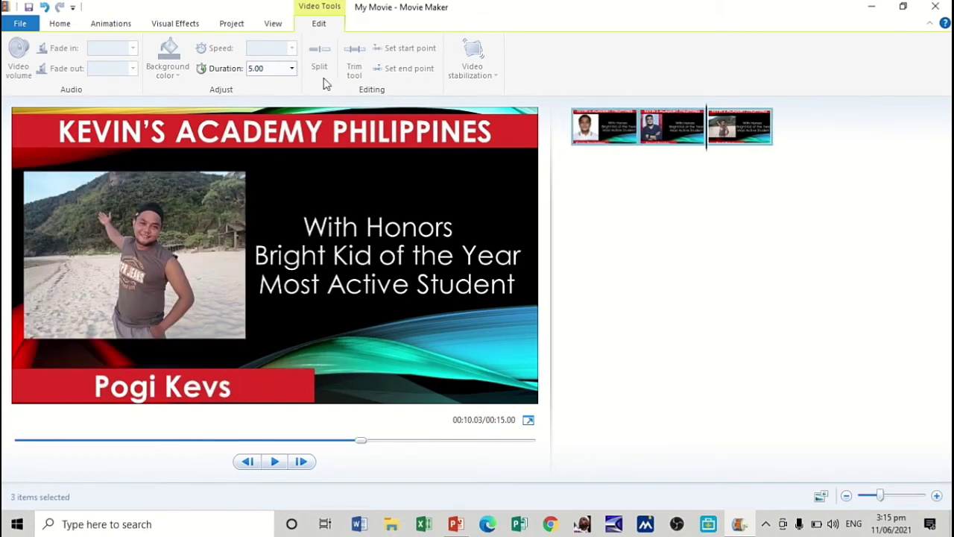
Step: Apply the Crossfade transition to the slides with a 0.50-second duration
left_click(112, 24)
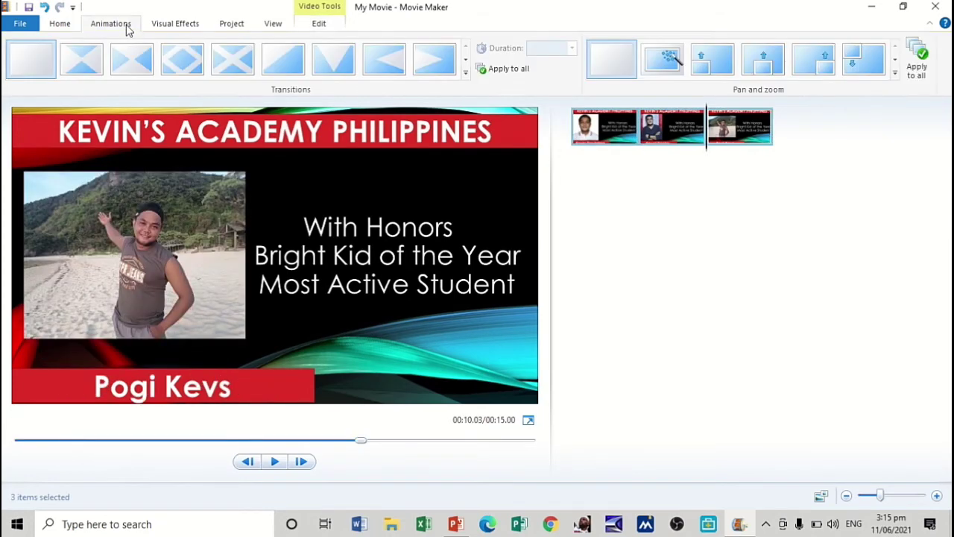
left_click(465, 77)
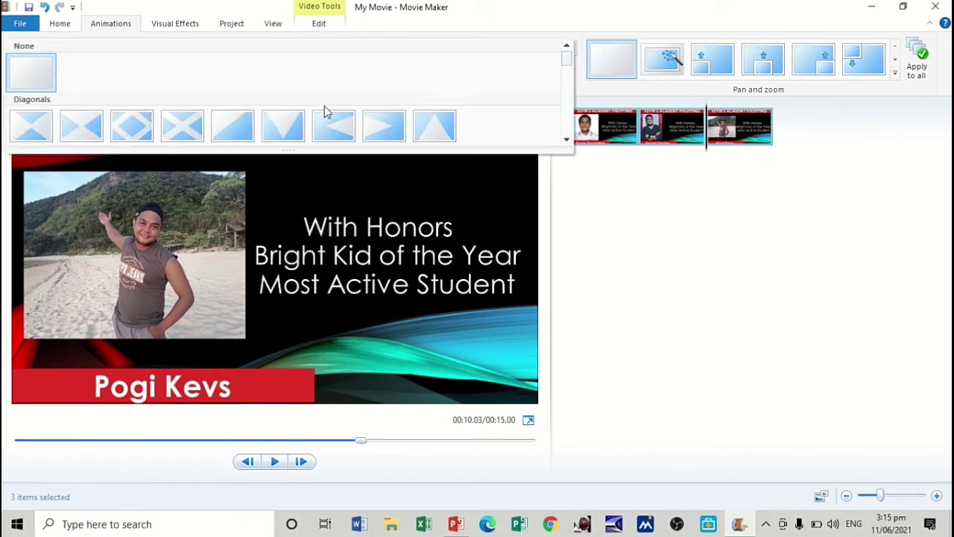
scroll(495, 75, "down", 1)
scroll(494, 75, "down", 1)
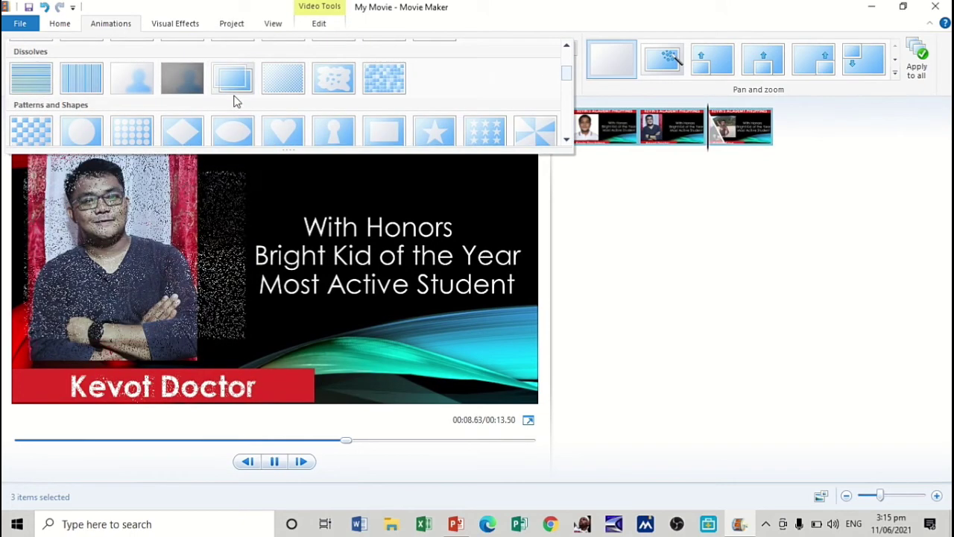
left_click(234, 88)
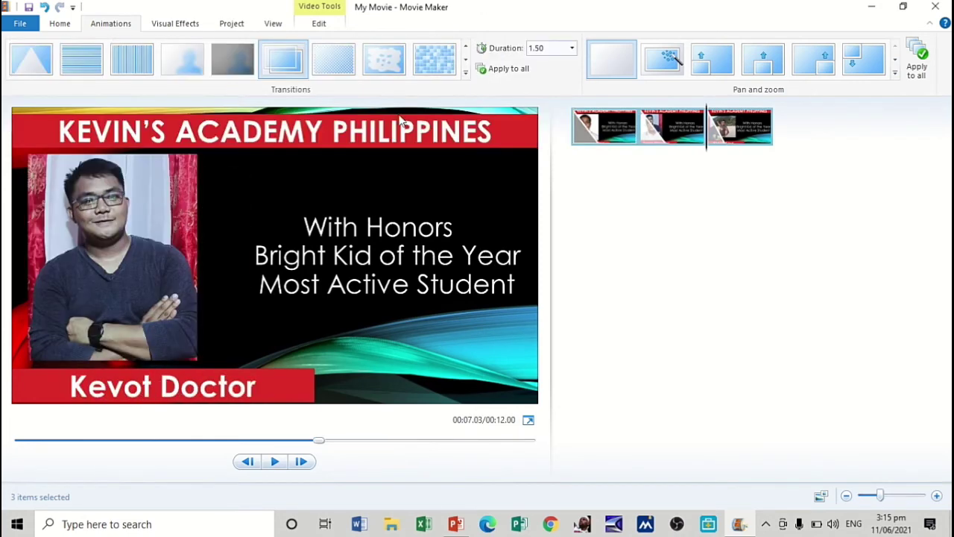
left_click(549, 48)
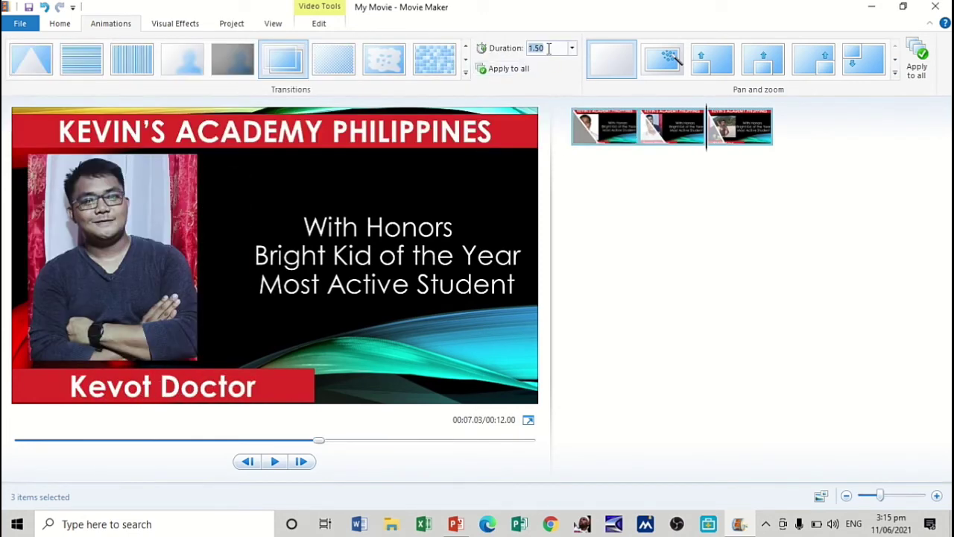
type(".5")
key("Return")
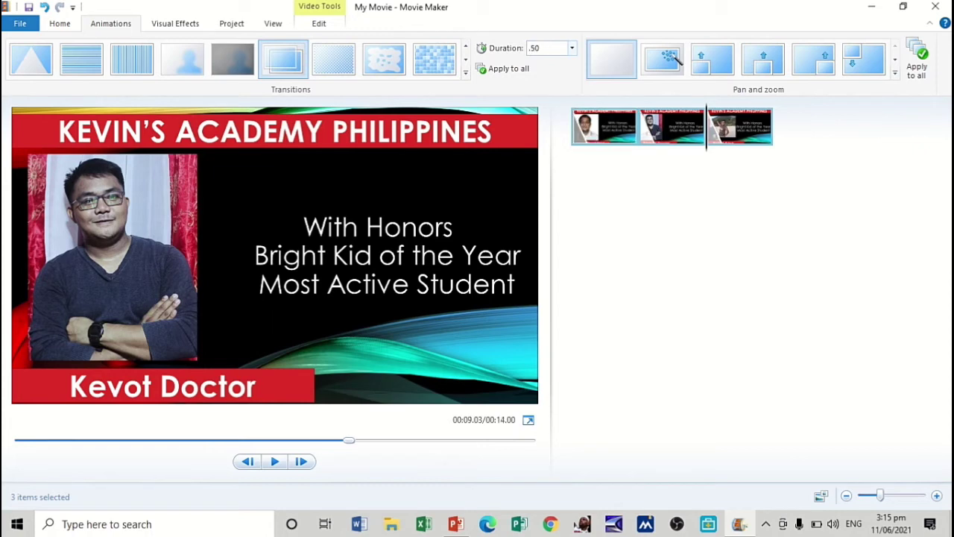
Step: Preview the 14-second movie from the start, then return to the Home tab
left_click(582, 127)
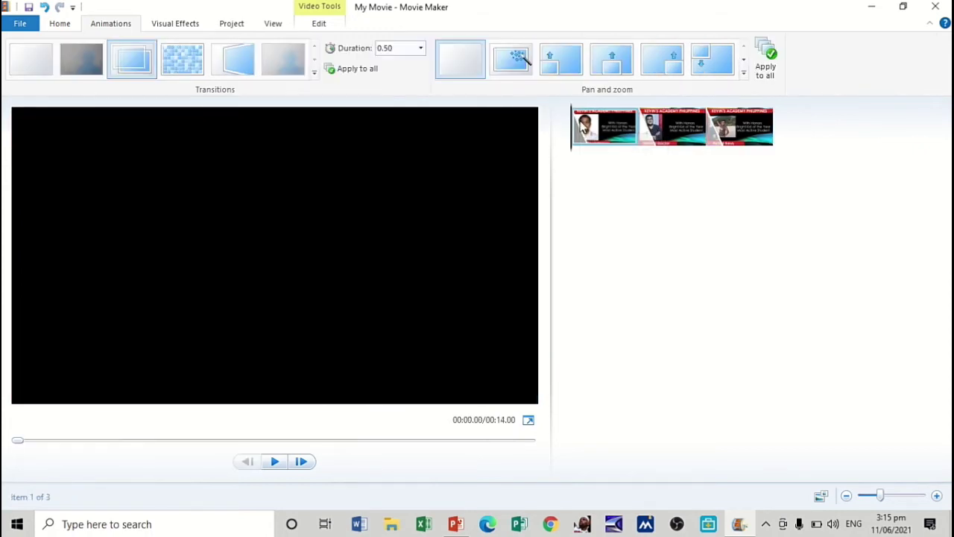
key("space")
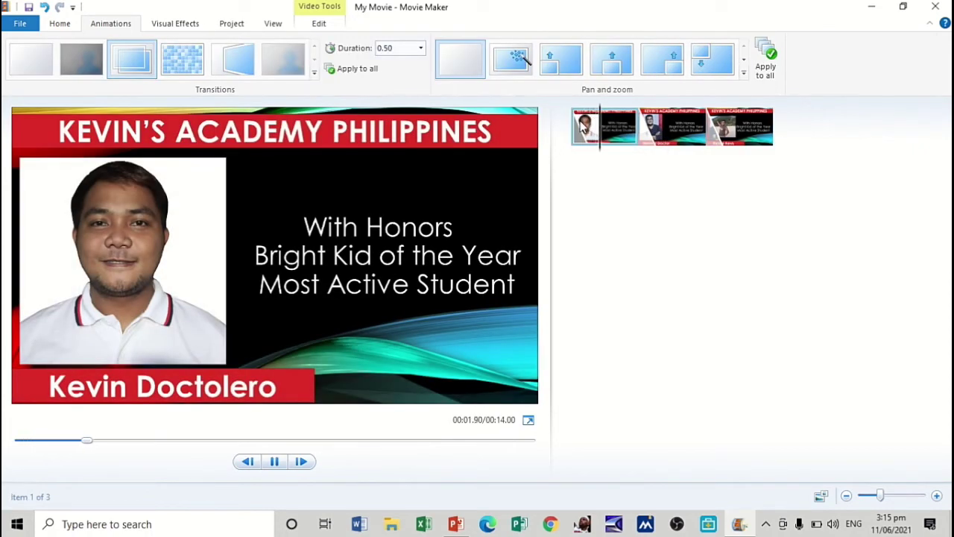
key("space")
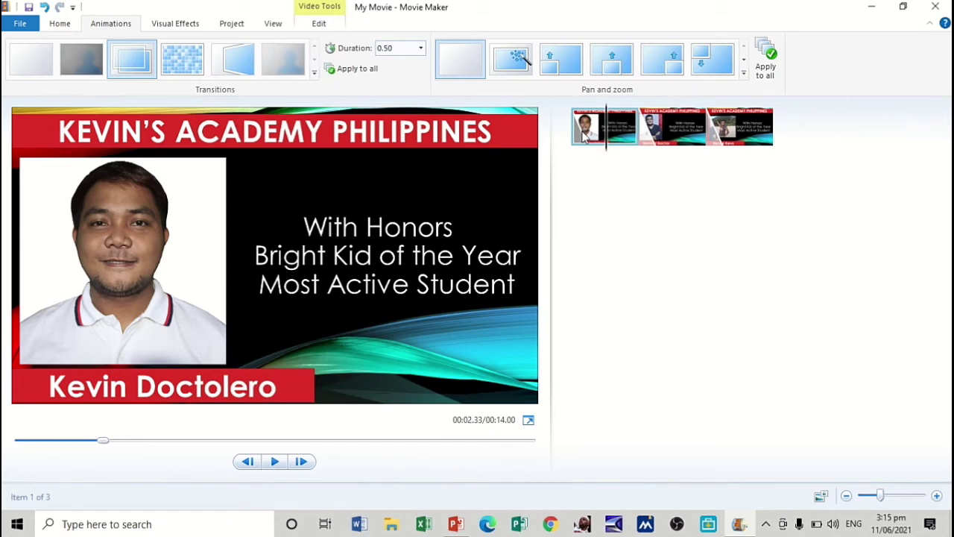
left_click(585, 135)
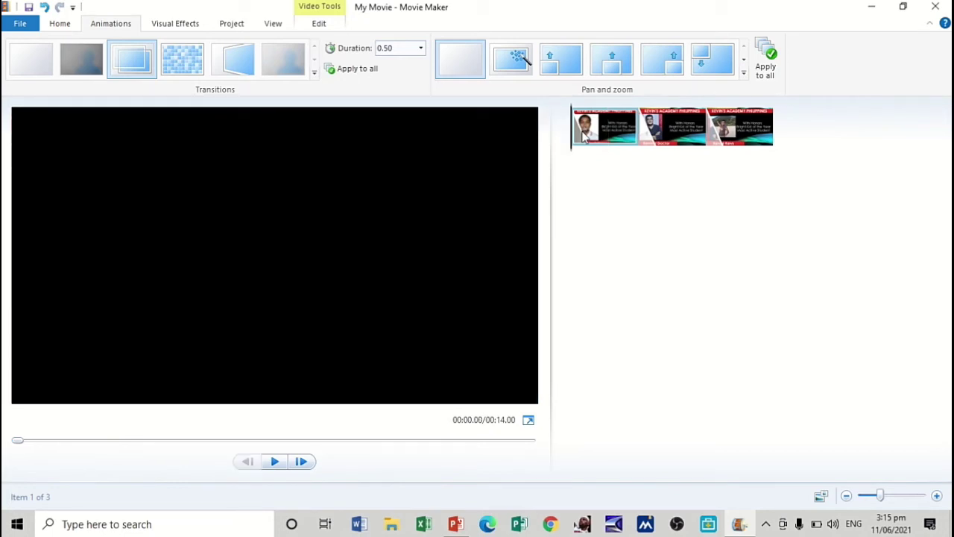
left_click(67, 24)
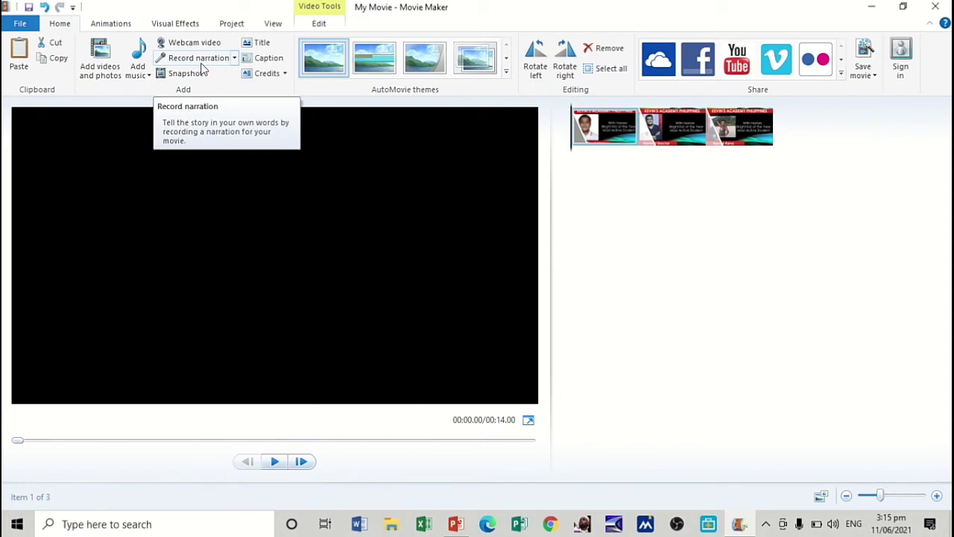
Step: Record a trial narration over the slides and cancel the Save Narration dialog
left_click(220, 59)
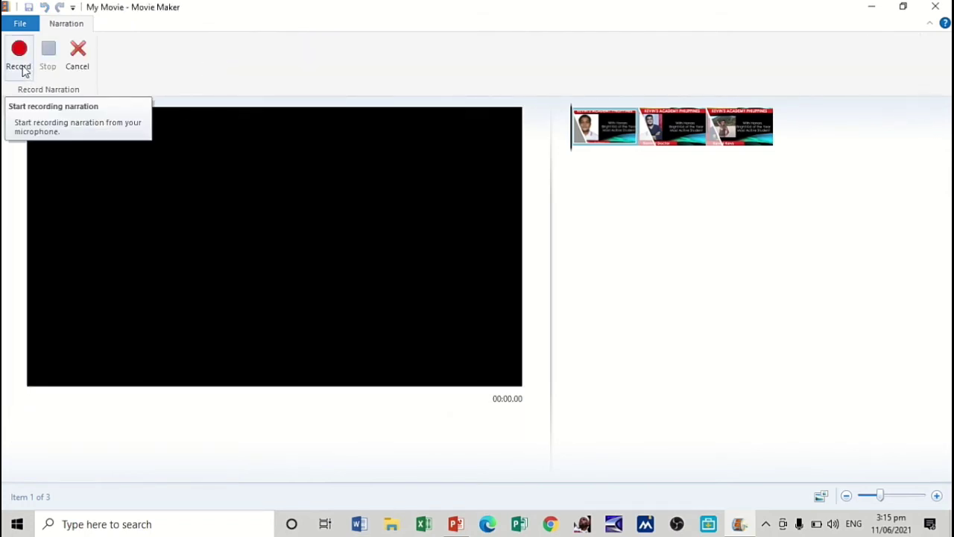
left_click(24, 70)
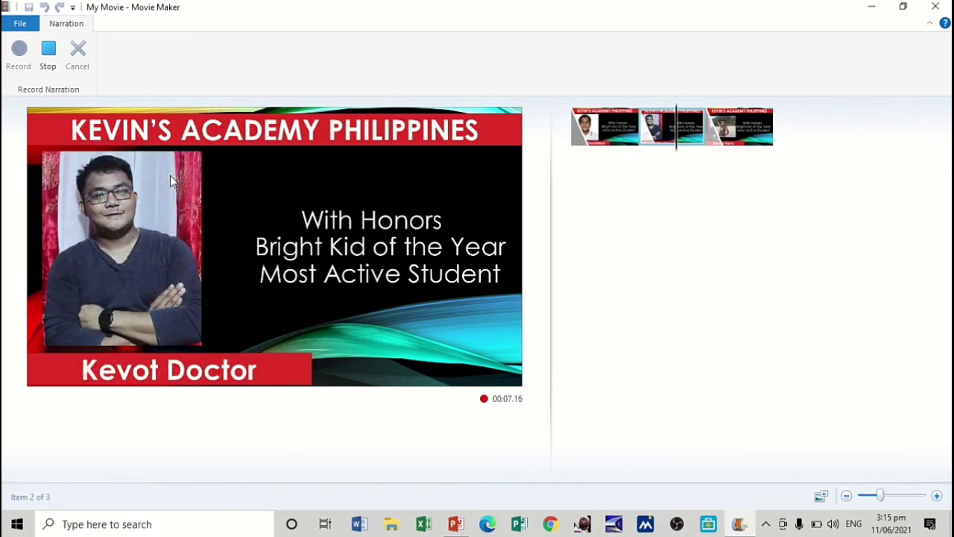
left_click(49, 52)
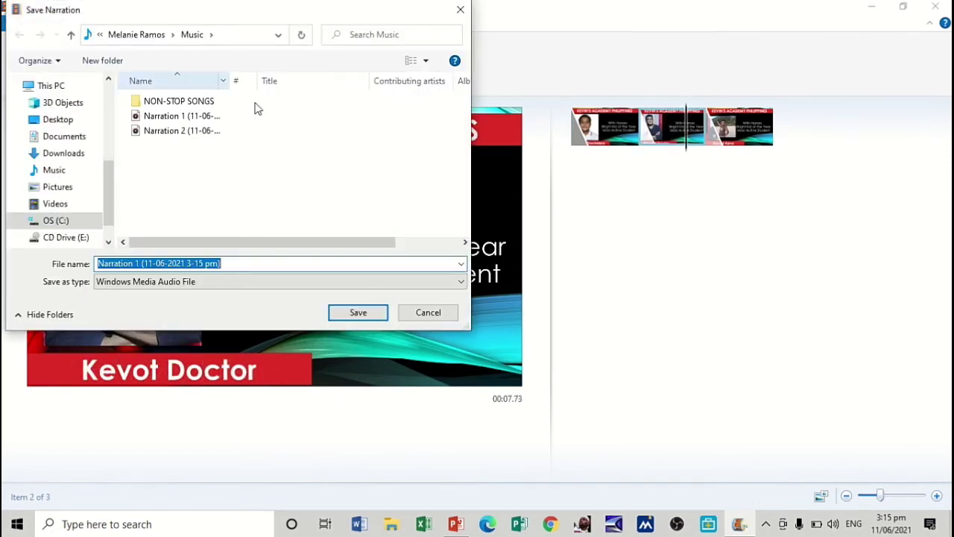
left_click(425, 315)
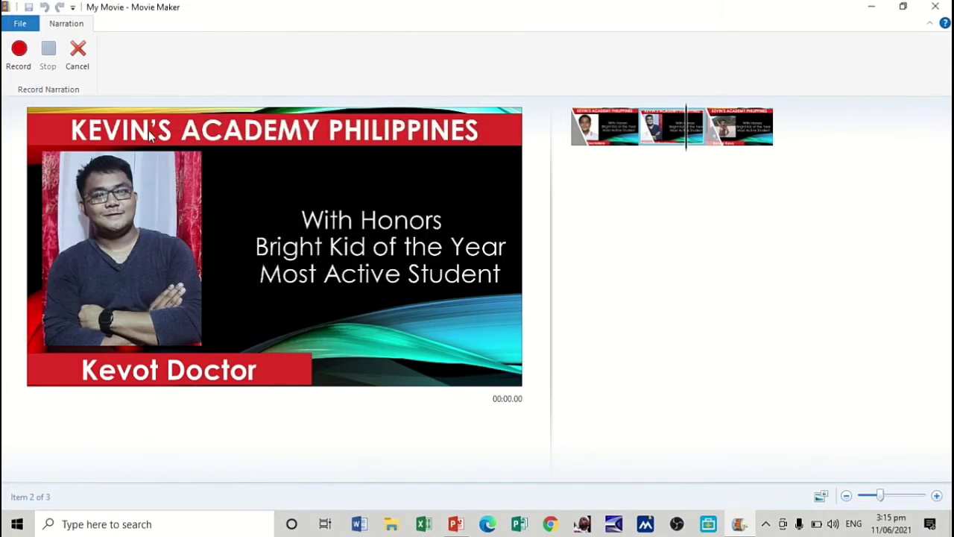
Step: Set all three slides to 7.00 seconds each for a 20-second movie, then reopen narration recording
left_click(604, 142)
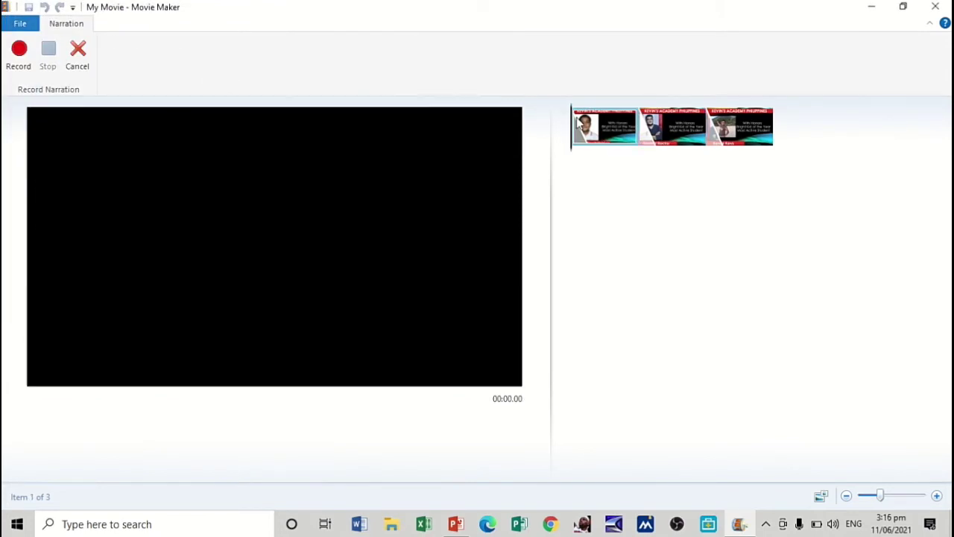
key("ctrl+a")
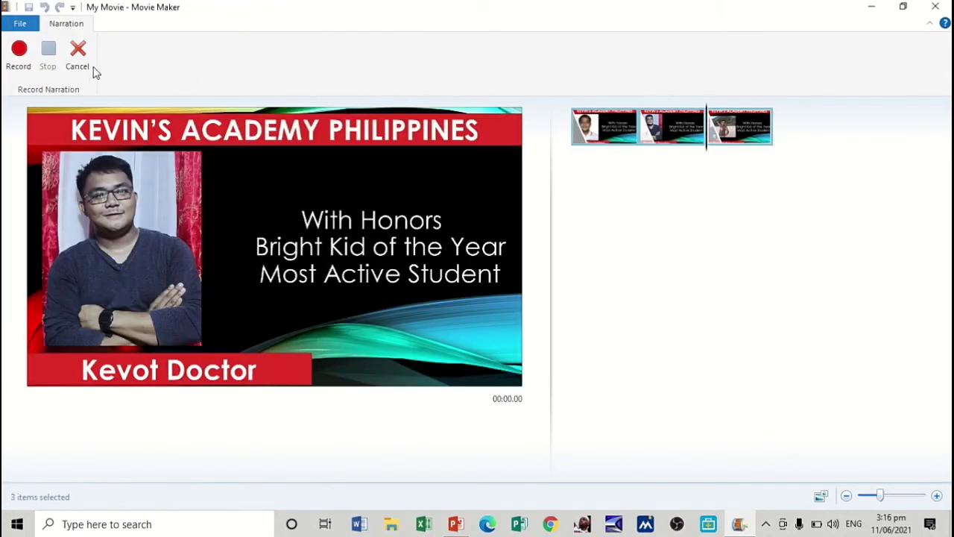
left_click(78, 58)
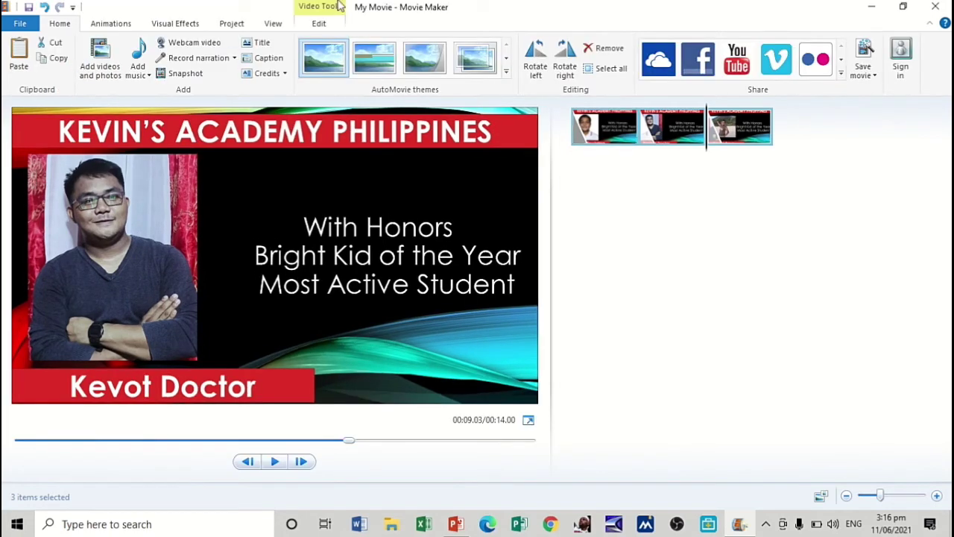
left_click(319, 23)
left_click(275, 68)
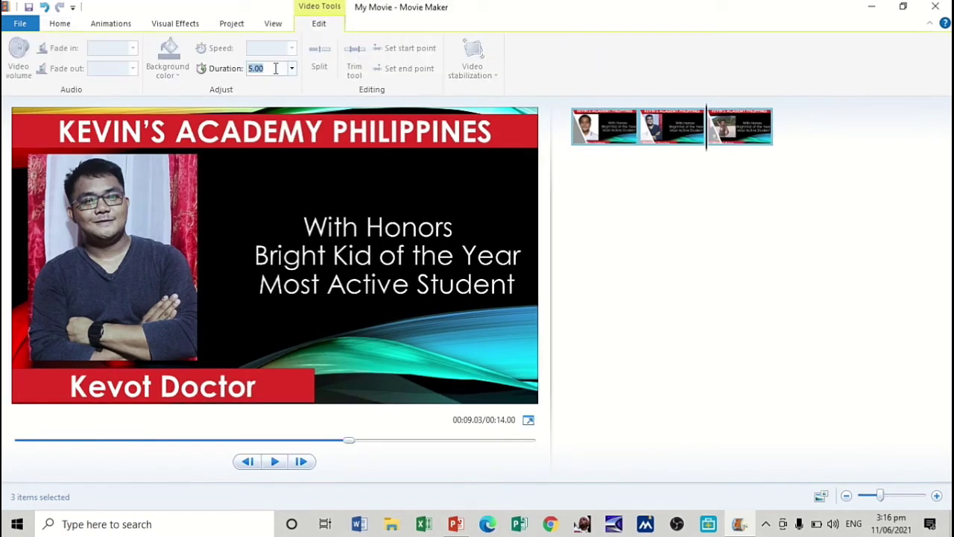
type("7")
key("Return")
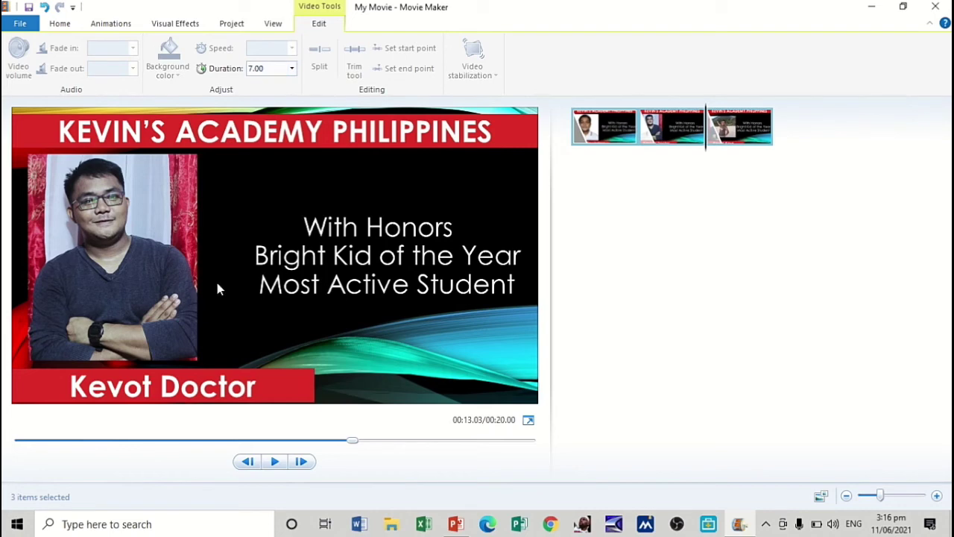
left_click(585, 154)
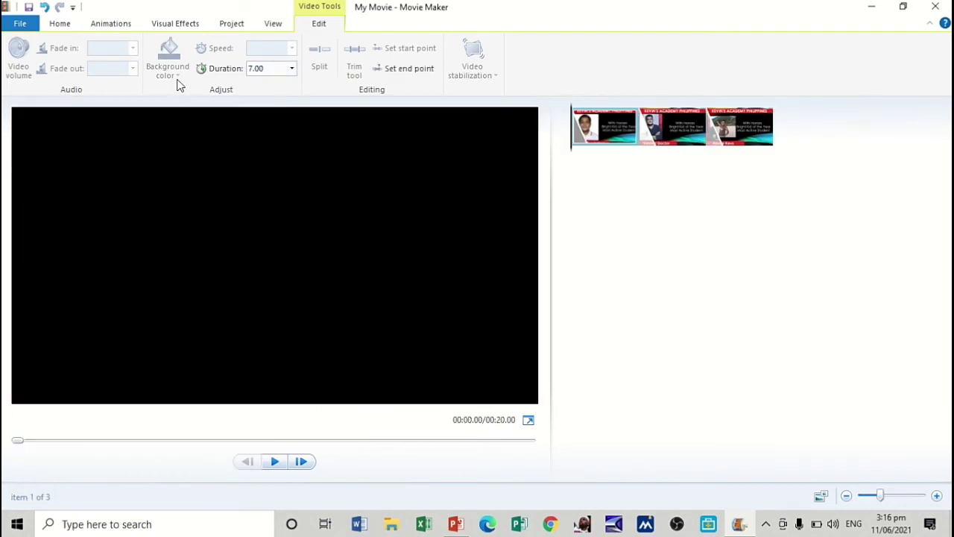
left_click(64, 25)
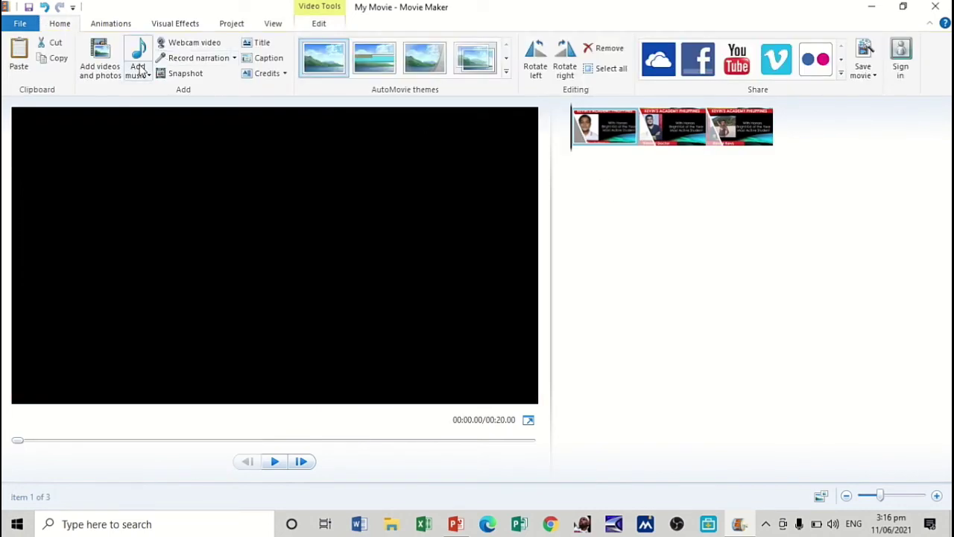
left_click(194, 59)
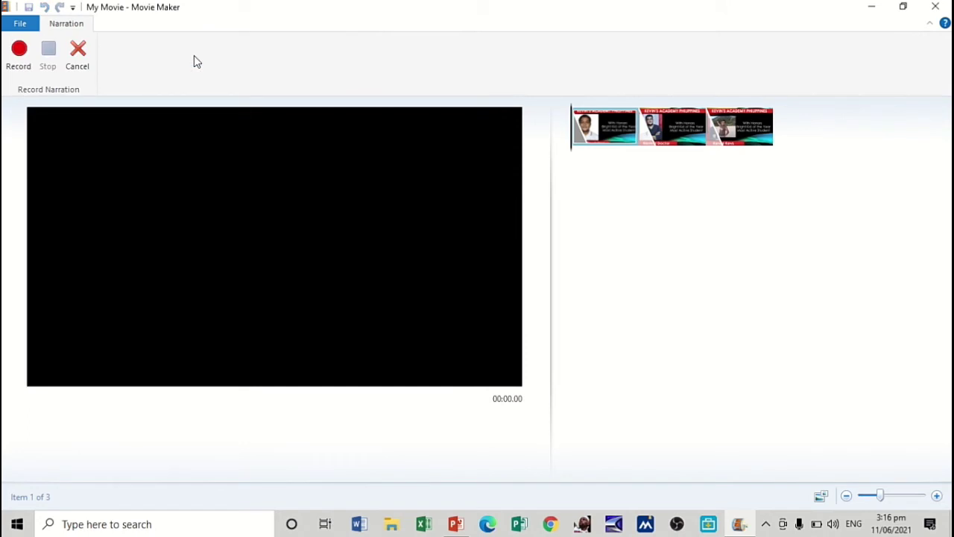
Step: Record the narration under all three slides and save it, then rewind the preview
left_click(18, 52)
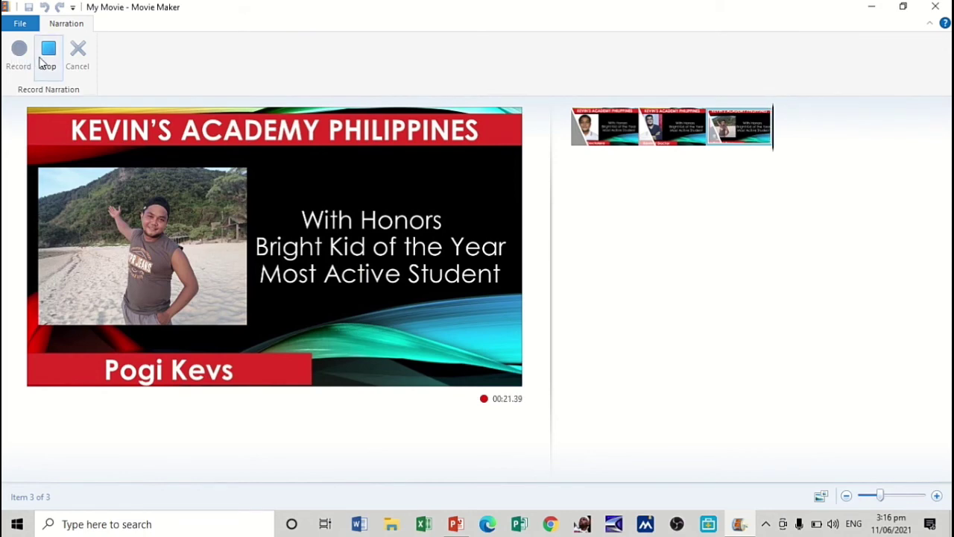
left_click(48, 53)
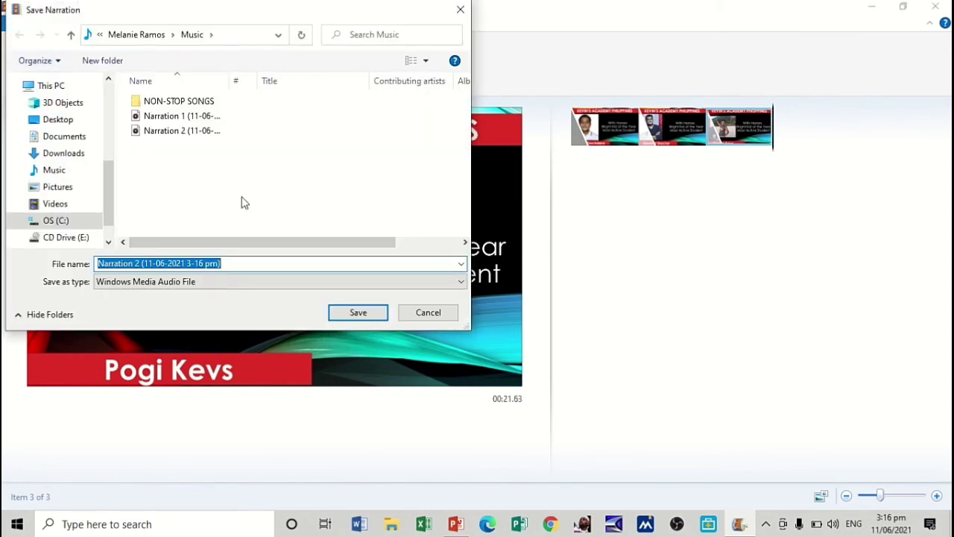
left_click(335, 316)
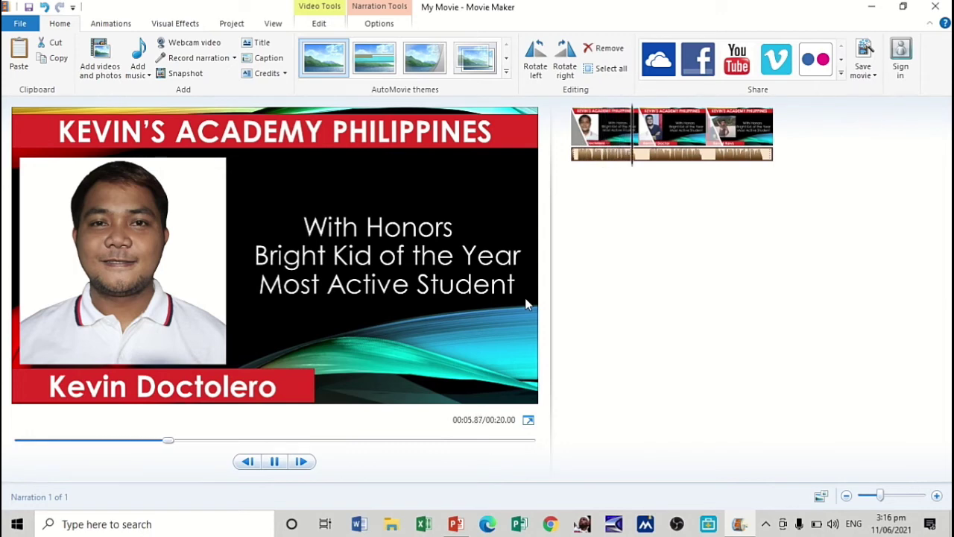
key("space")
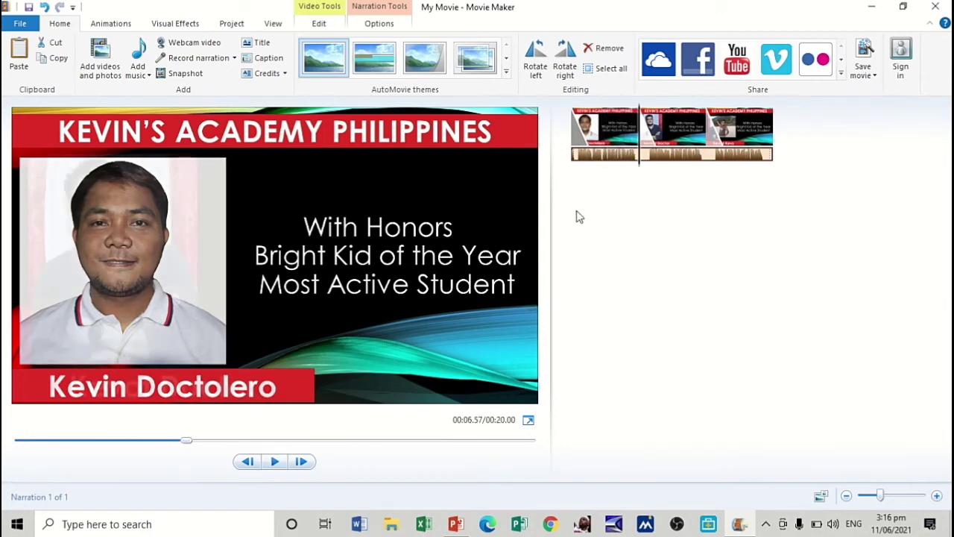
left_click(594, 131)
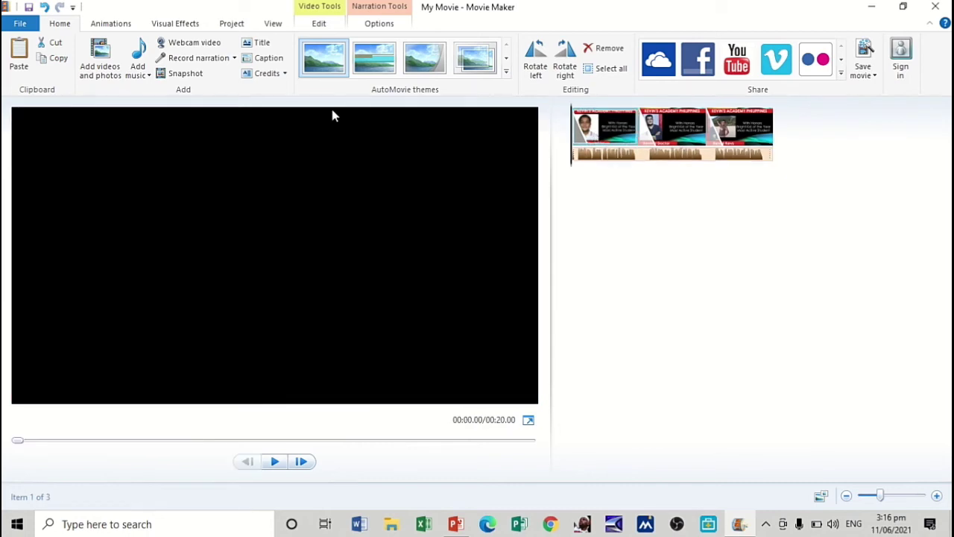
left_click(137, 75)
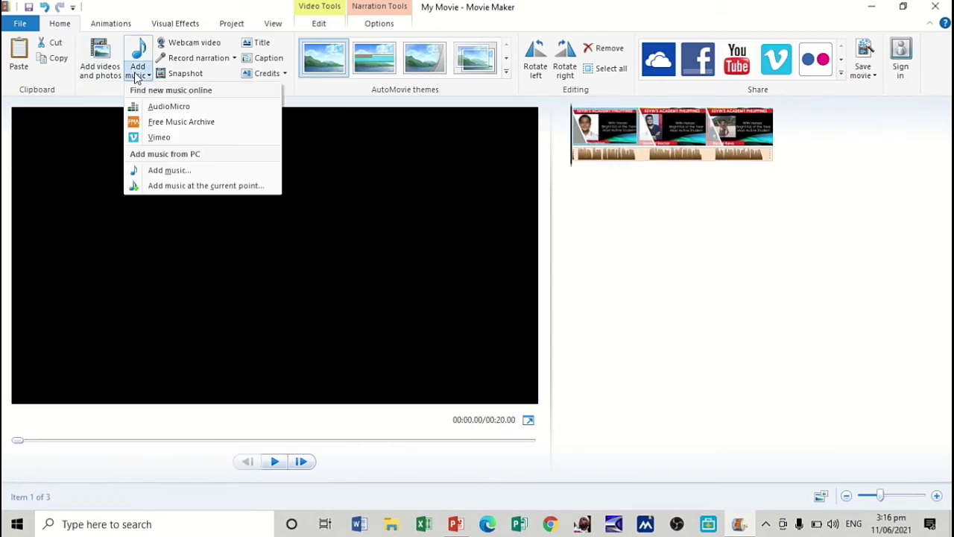
Step: Add BACKGROUND MUSIC from the Music folder as the soundtrack under the slides
left_click(167, 171)
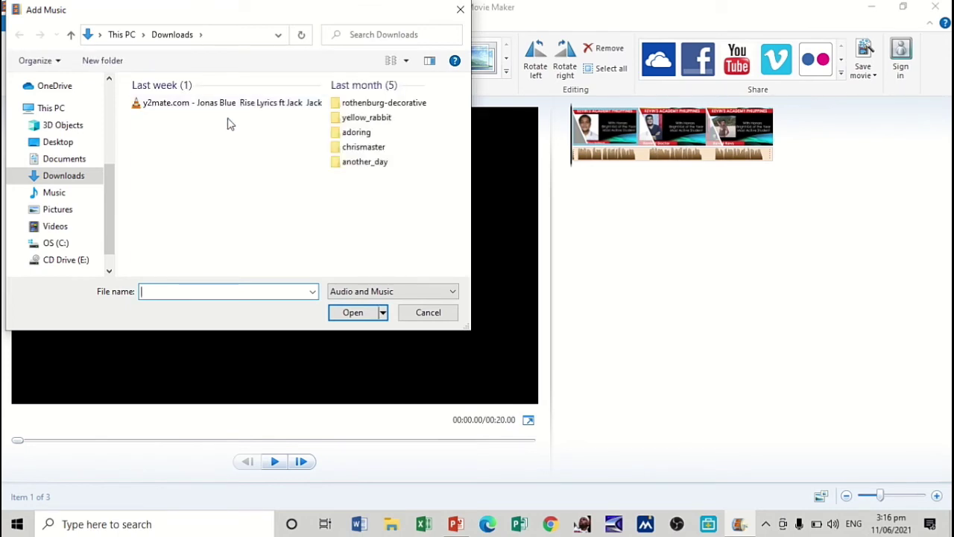
left_click(66, 148)
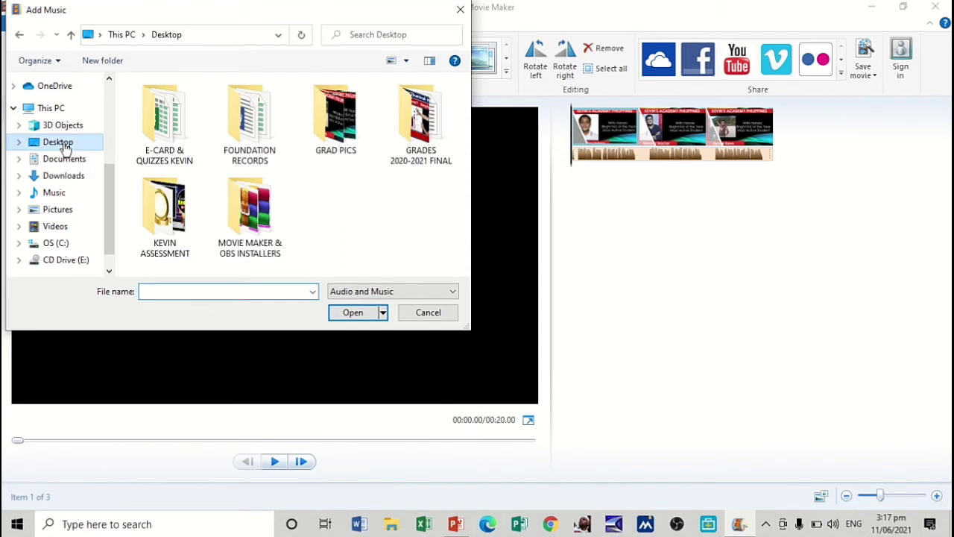
left_click(71, 194)
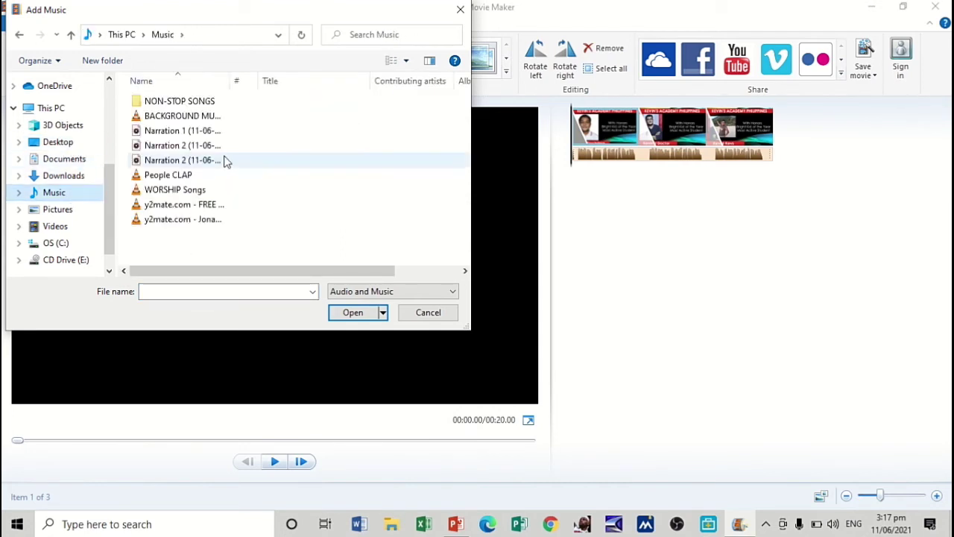
left_click(197, 119)
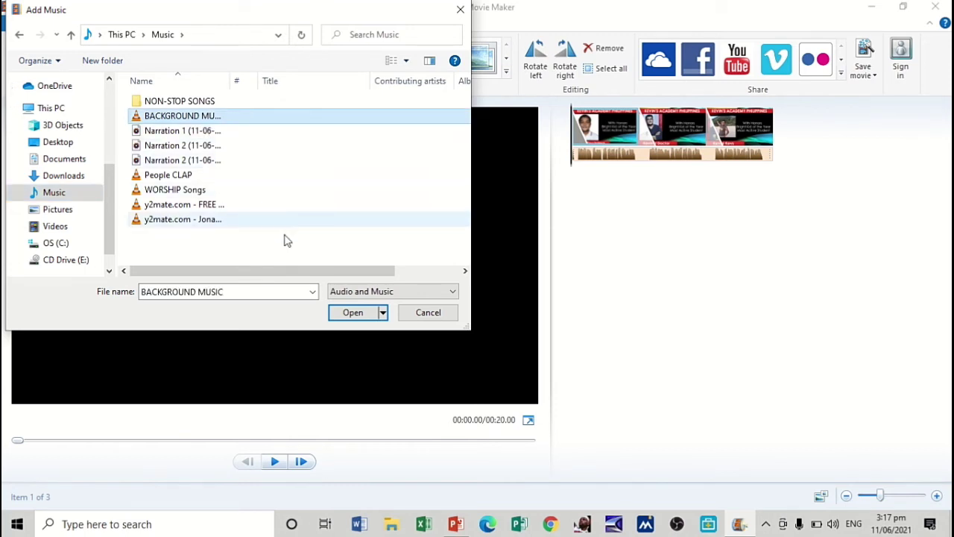
left_click(362, 314)
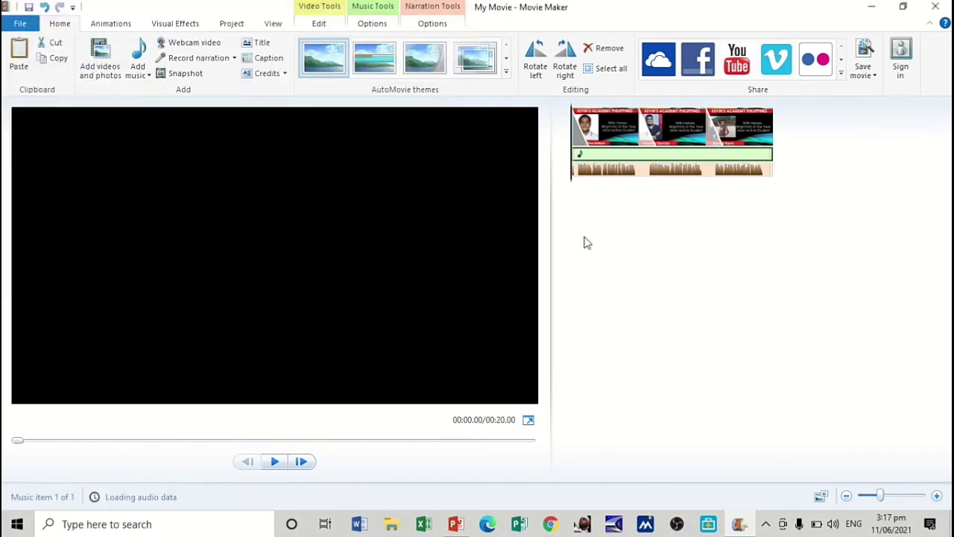
Step: Open the Narration Tools Options for the recorded narration clip
left_click(430, 6)
left_click(618, 167)
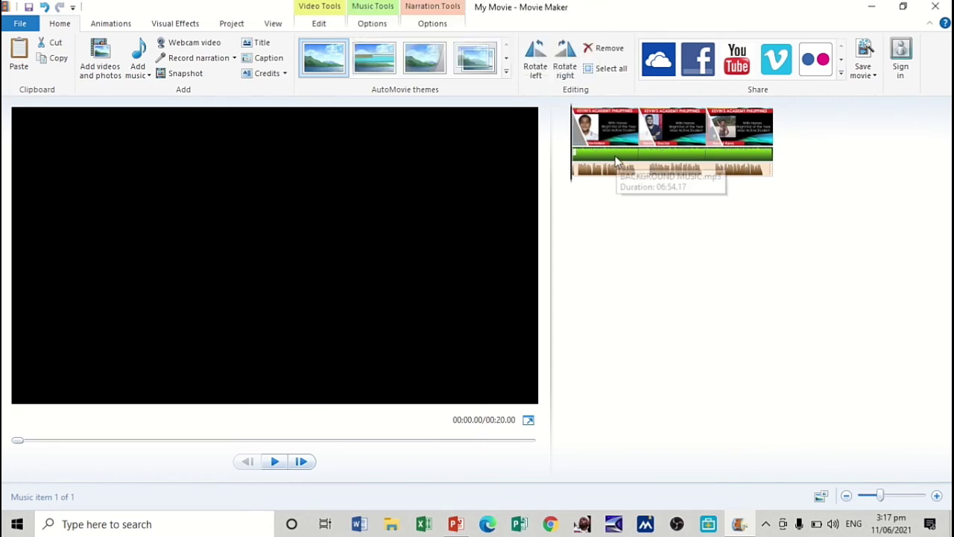
left_click(430, 24)
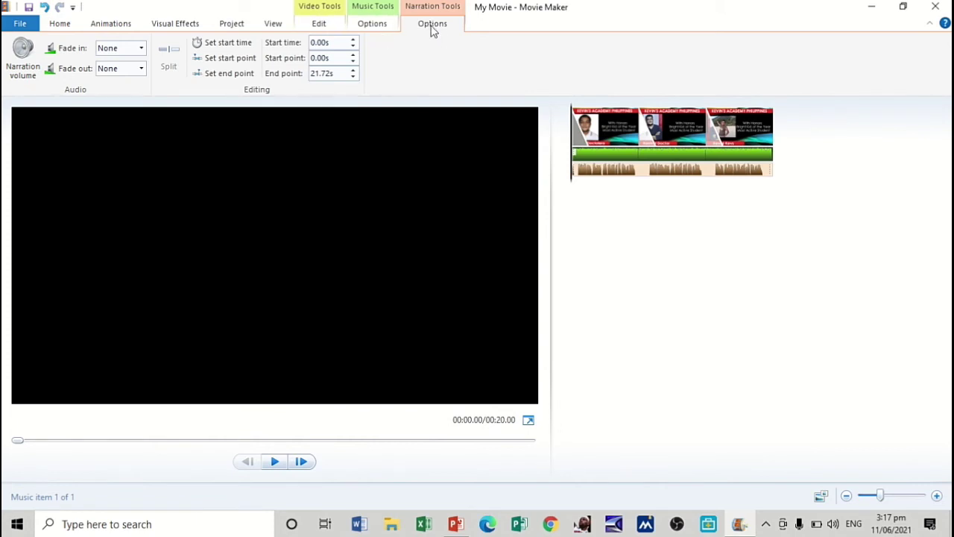
Step: Check the narration volume level, then select the background music track
left_click(32, 66)
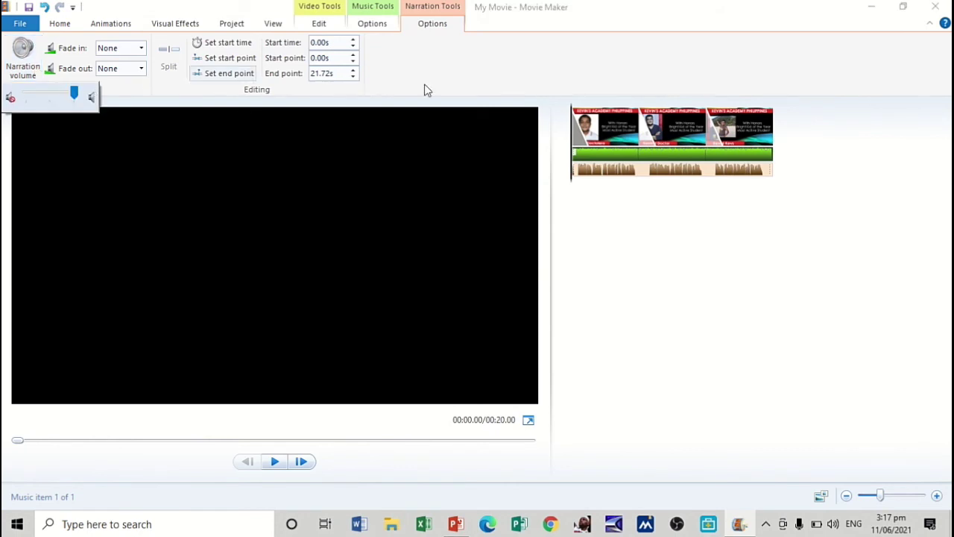
left_click(656, 173)
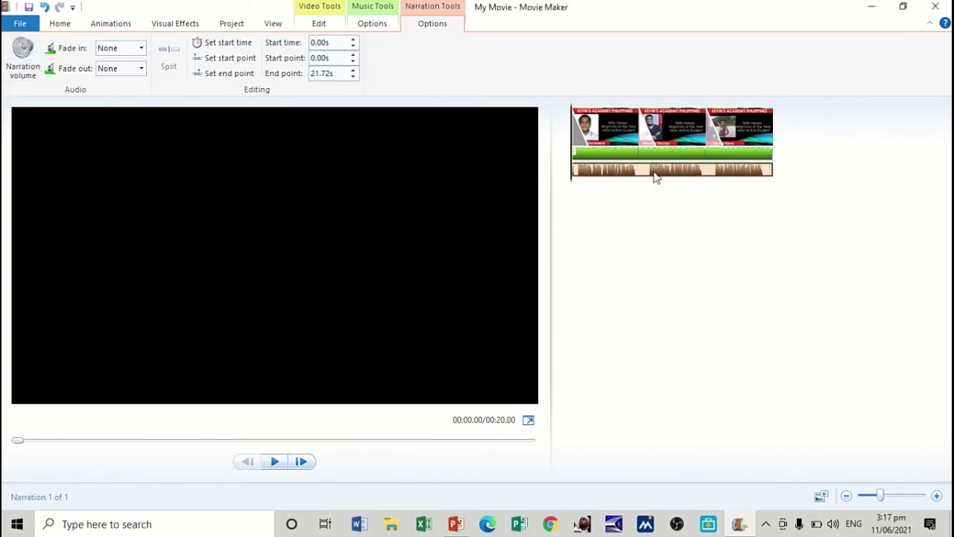
left_click(638, 156)
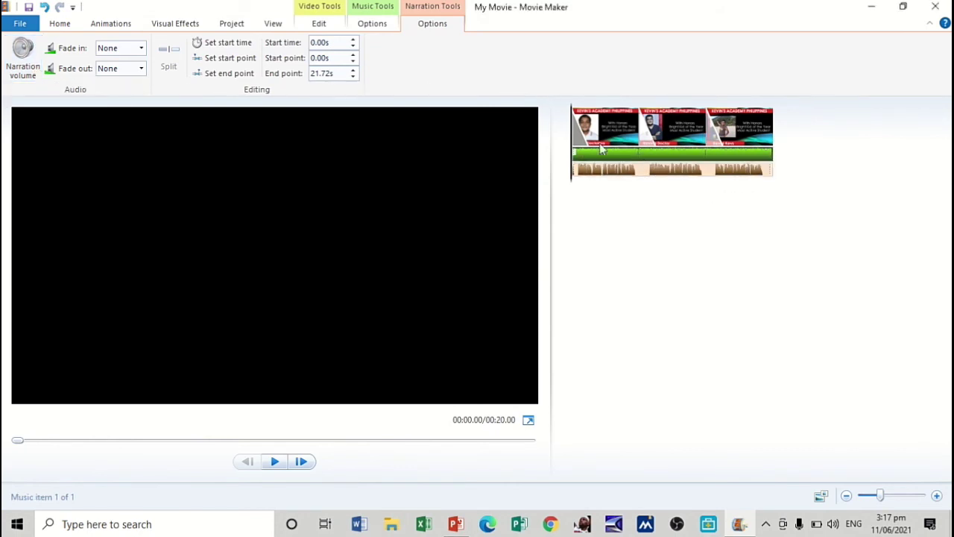
left_click(372, 27)
Step: Lower the background music volume and play the preview from the first slide
left_click(20, 54)
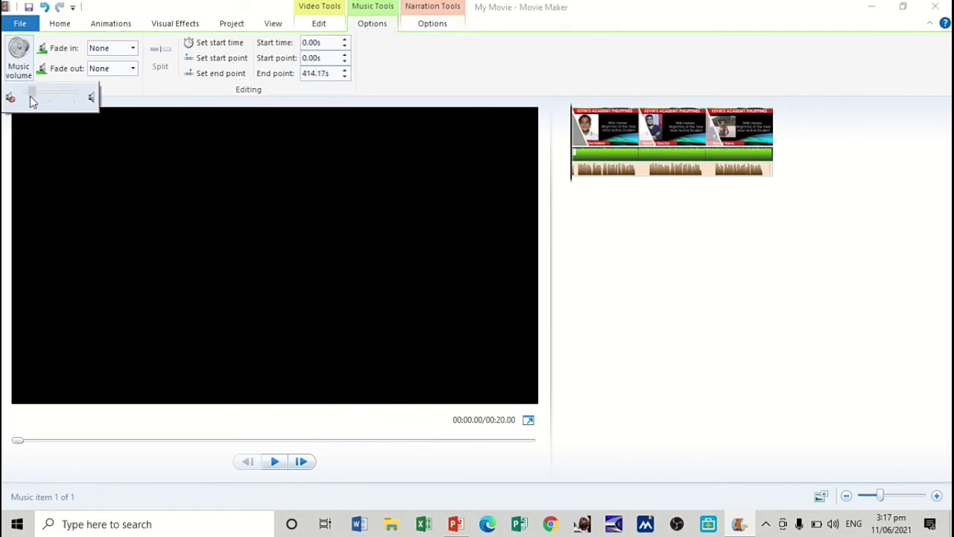
left_click(578, 136)
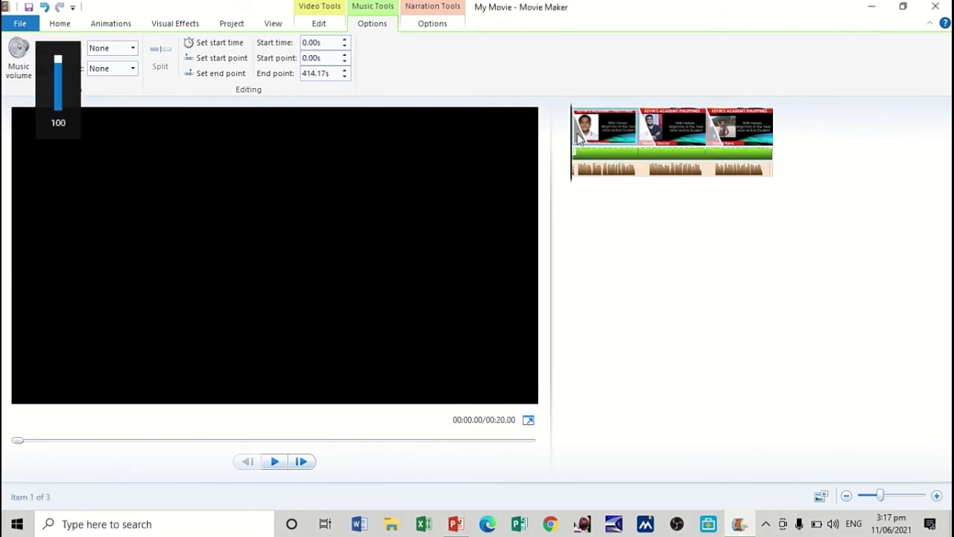
key("space")
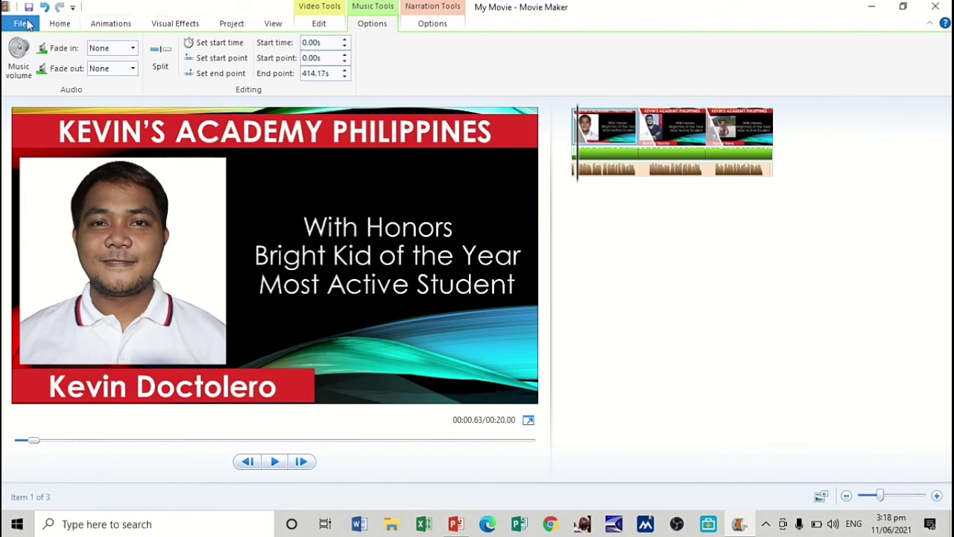
Step: Save the movie for high-definition display as 'SAMPLE VIDEO' on the Desktop
left_click(20, 24)
mouse_move(86, 220)
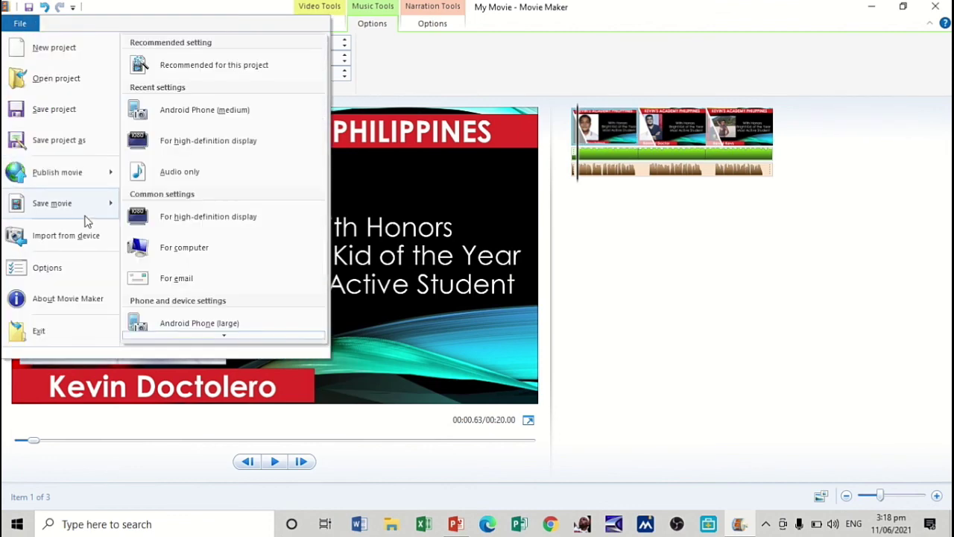
left_click(231, 141)
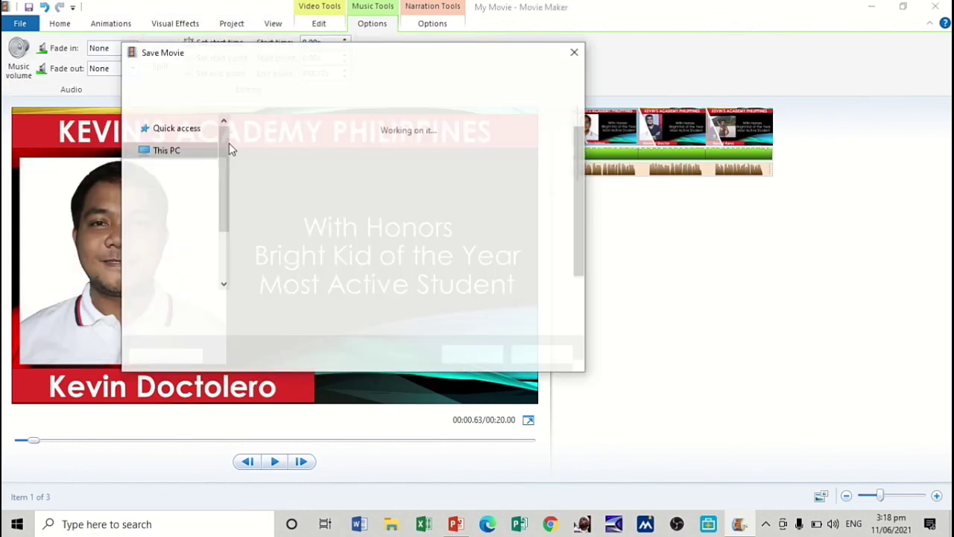
type("SAM")
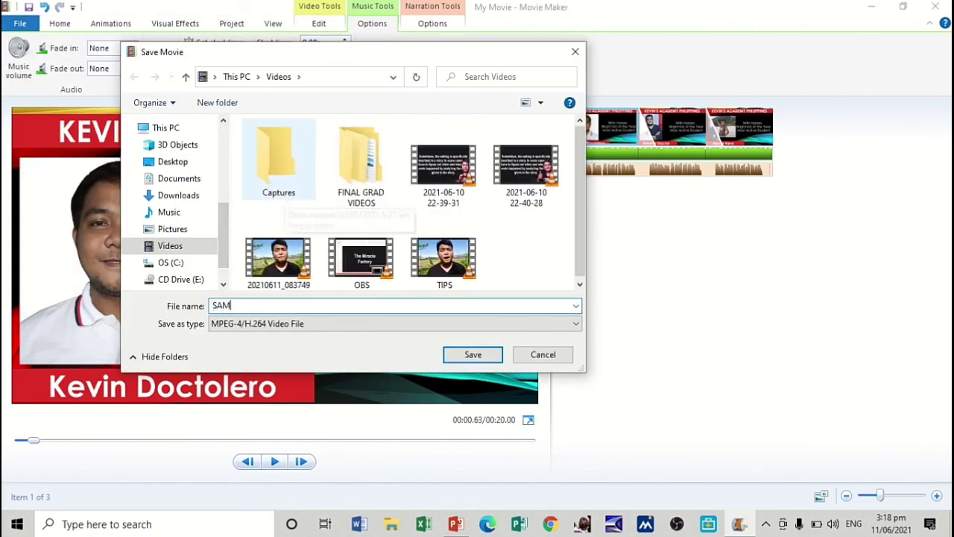
type("PLE VIDEO")
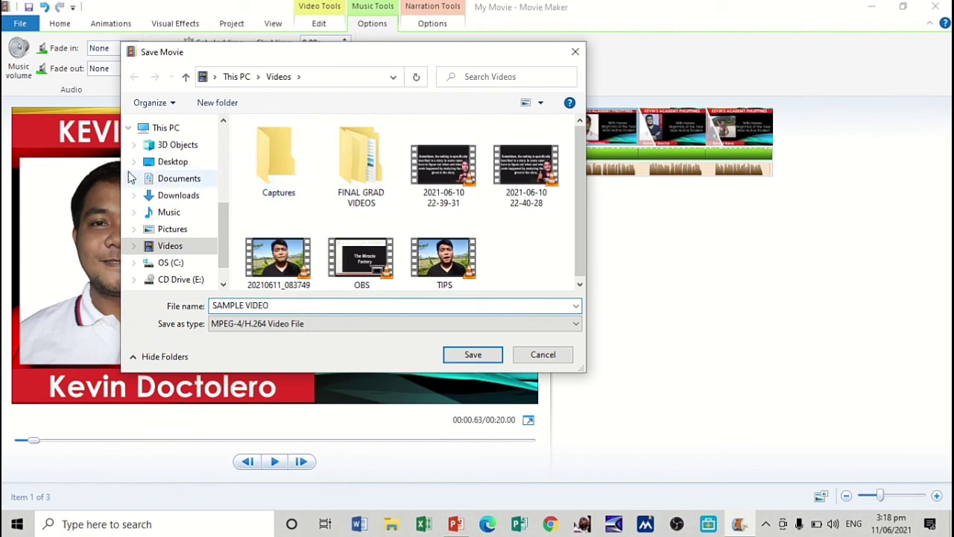
left_click(168, 163)
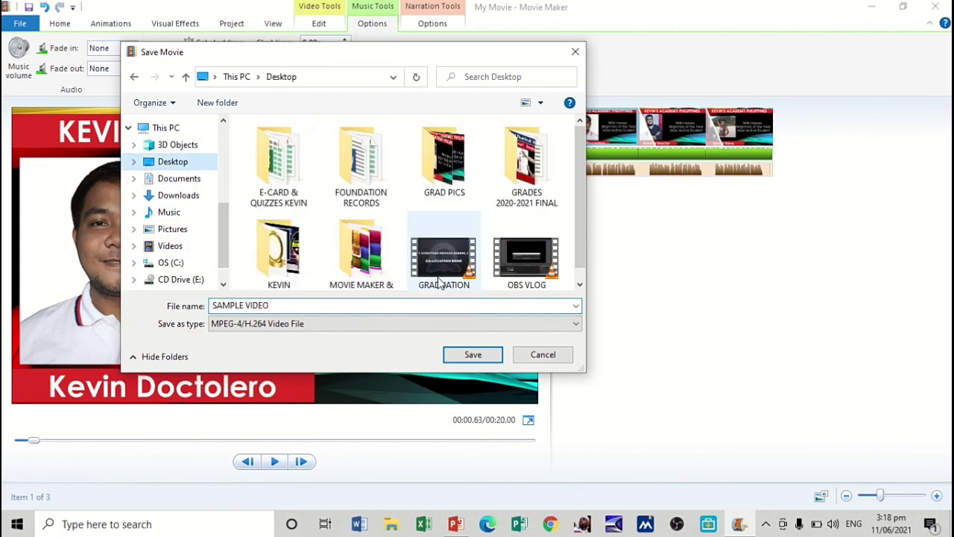
left_click(472, 354)
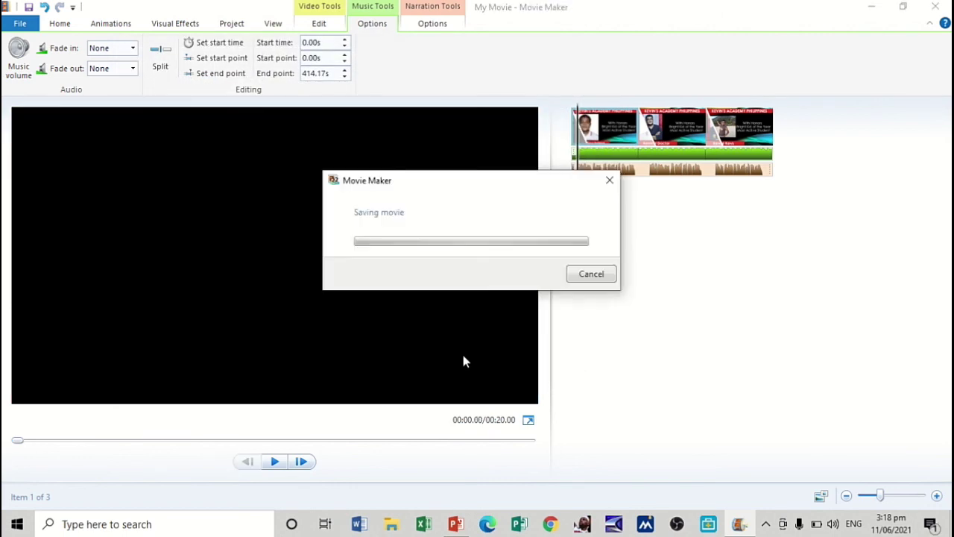